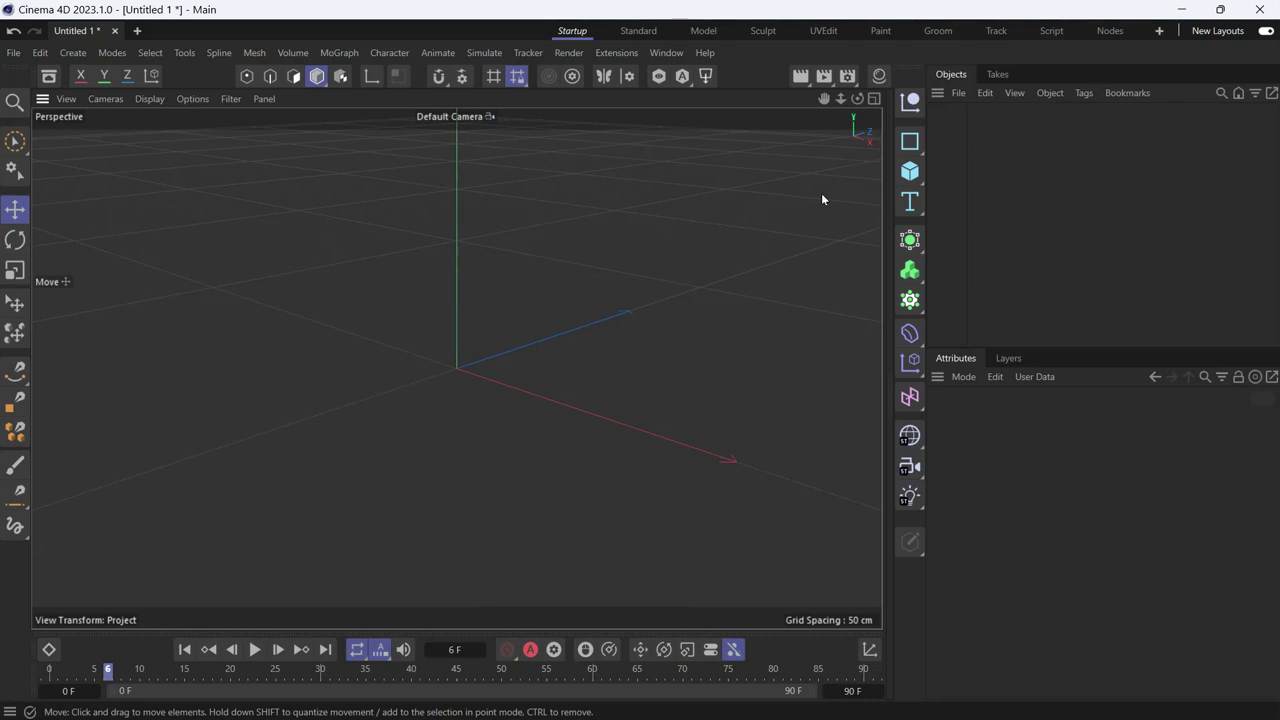
- Add a Null object and set its display shape to Cube
click(910, 102)
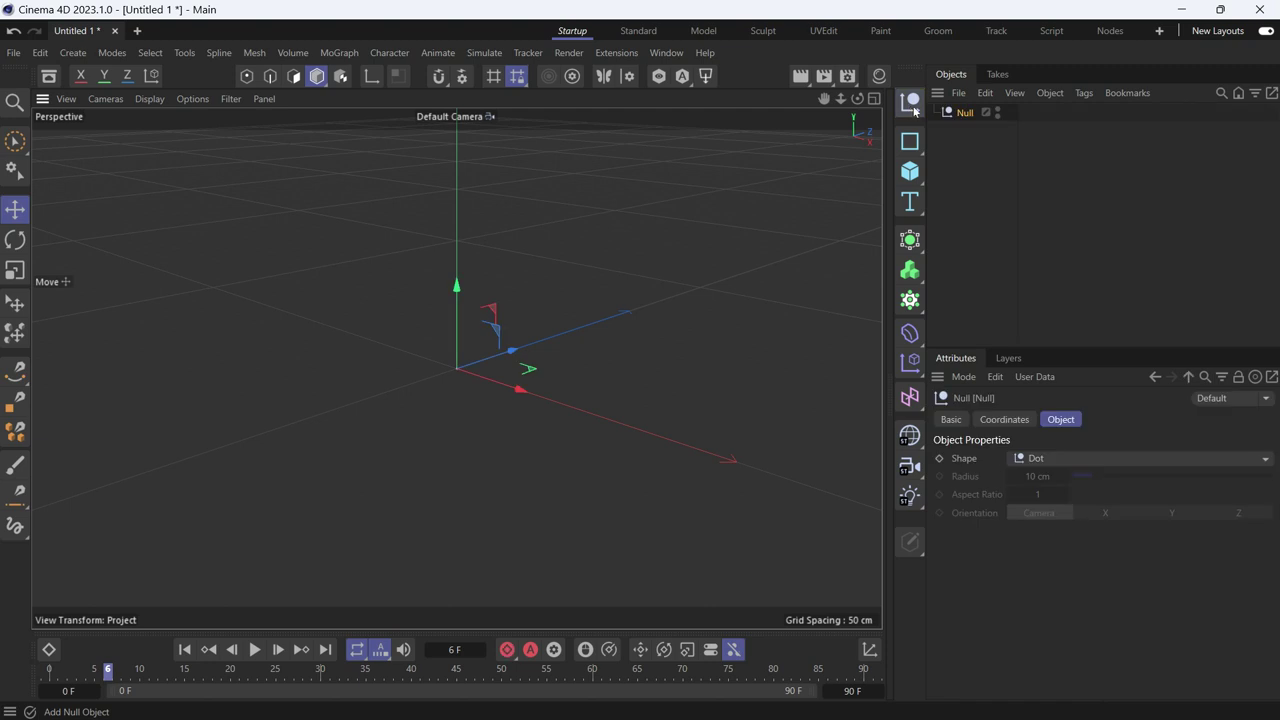
click(1033, 465)
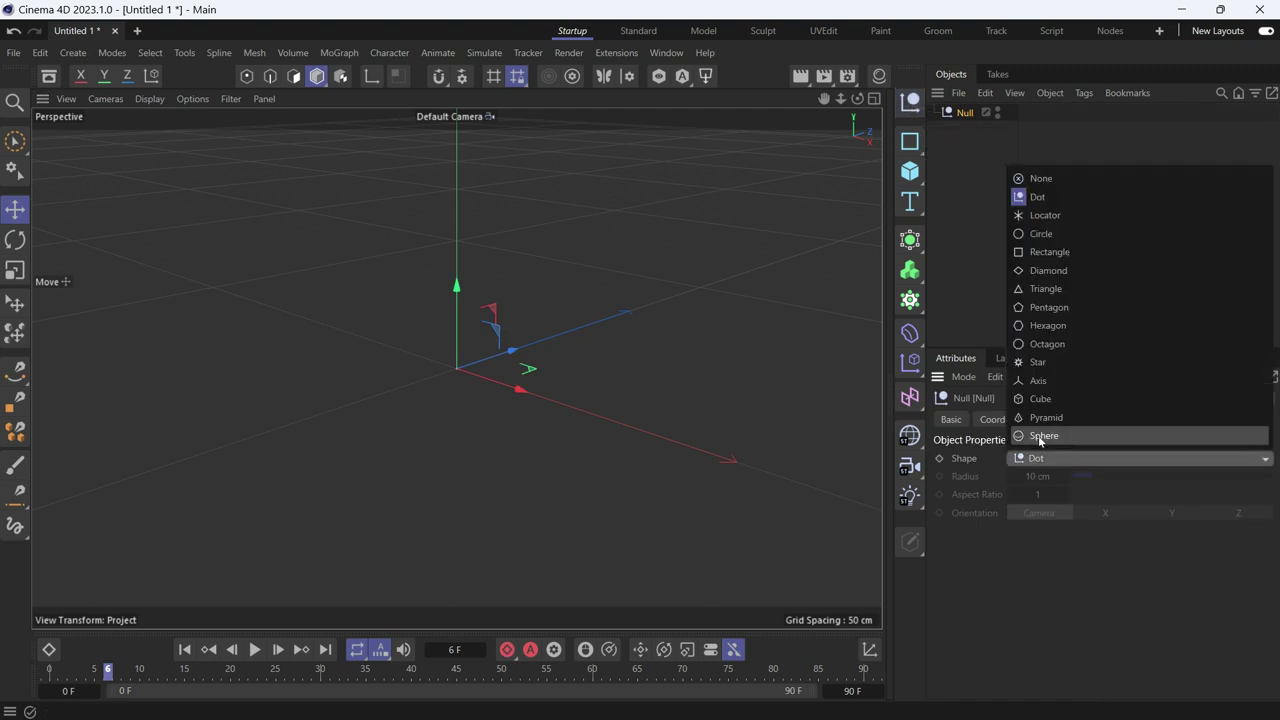
click(1055, 403)
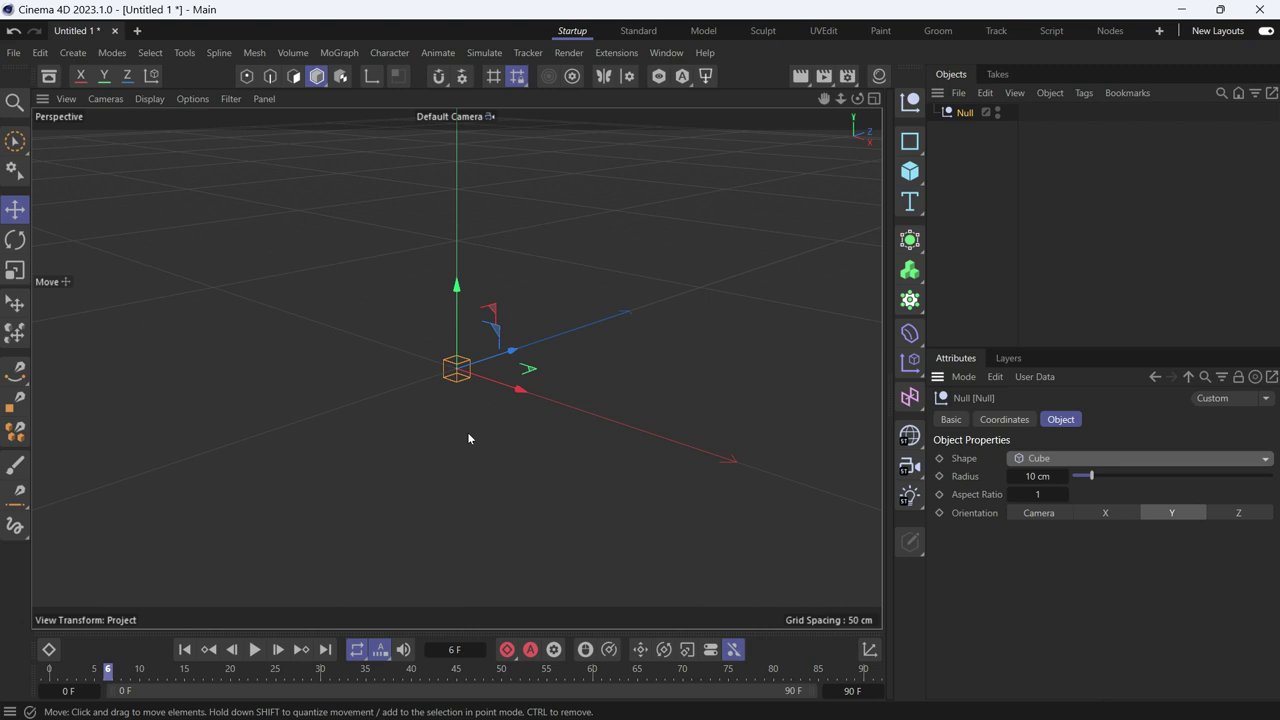
- Add a Vibrate animation tag to the Null
right_click(957, 118)
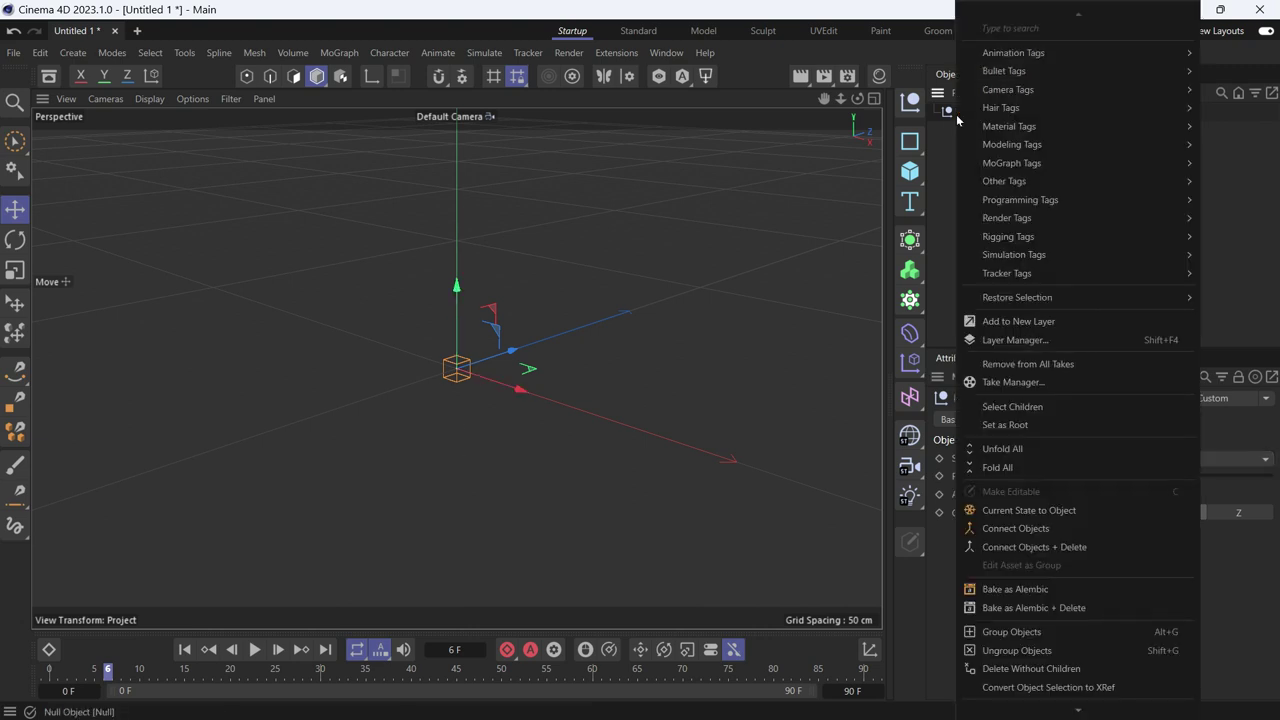
mouse_move(1010, 53)
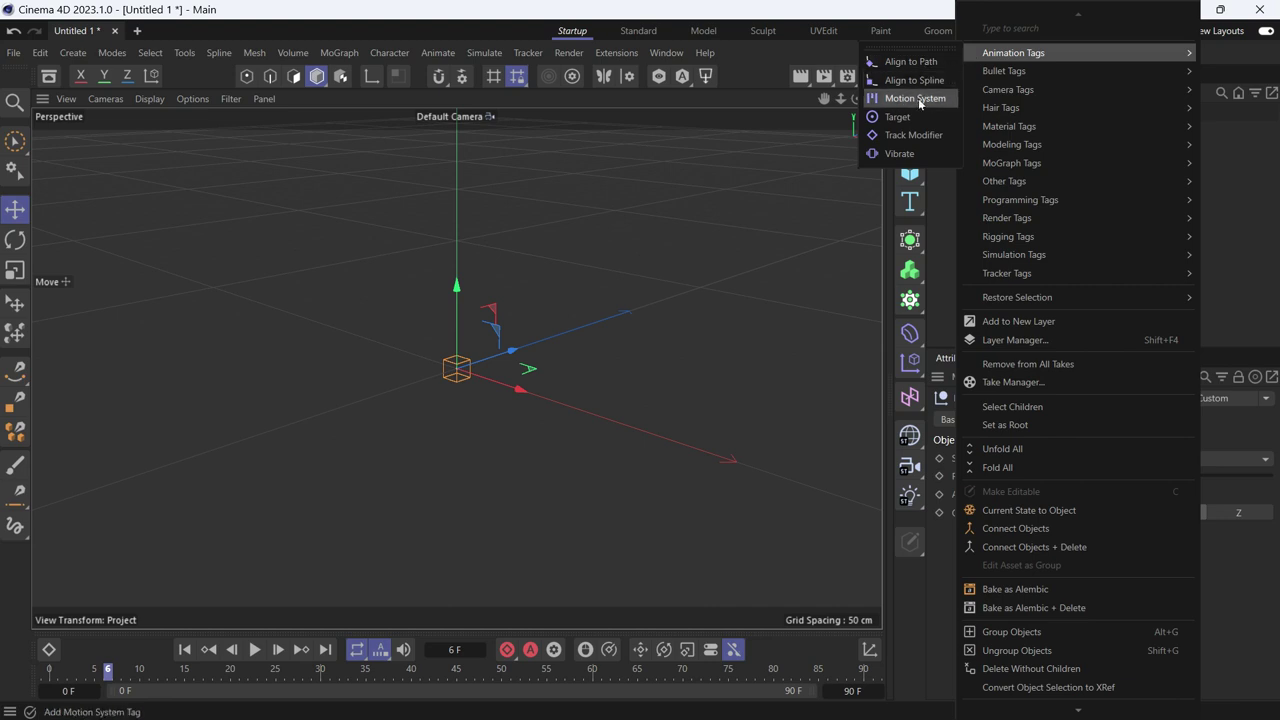
click(916, 156)
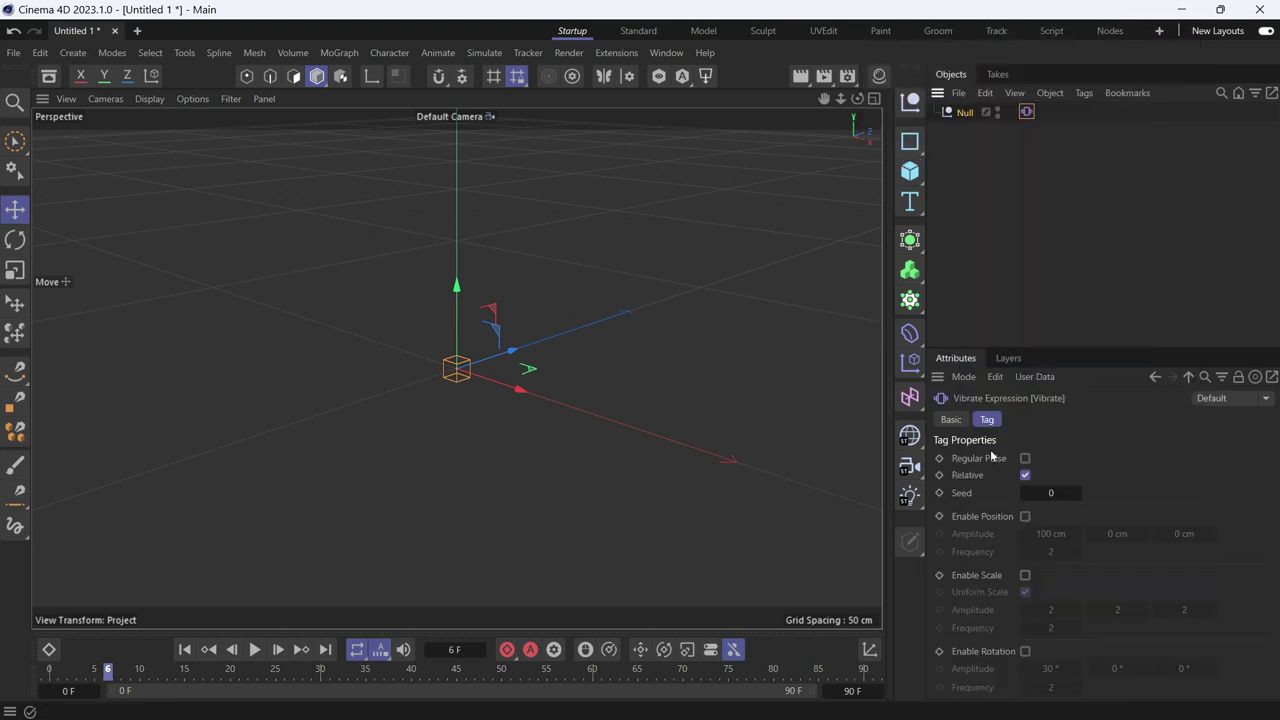
- Enable position vibration with amplitude 0 cm on X and 200 cm on Y
click(1025, 516)
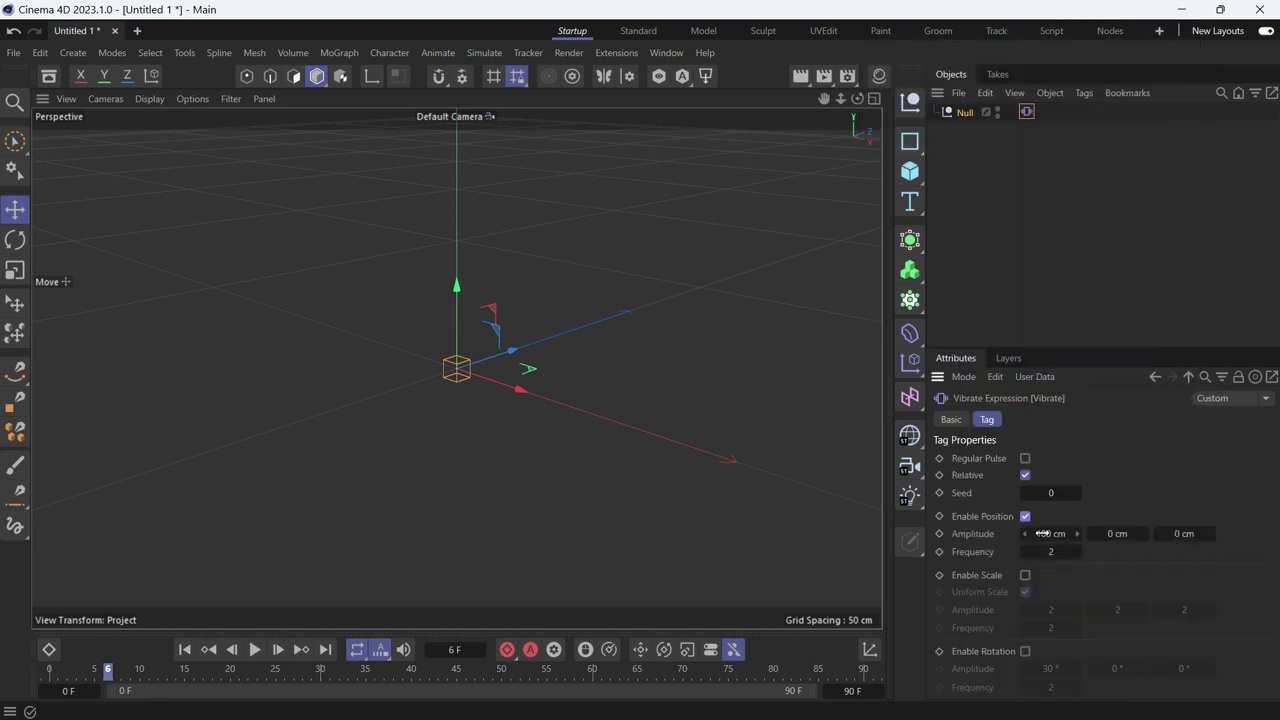
click(1045, 533)
key(BackSpace)
double_click(1119, 533)
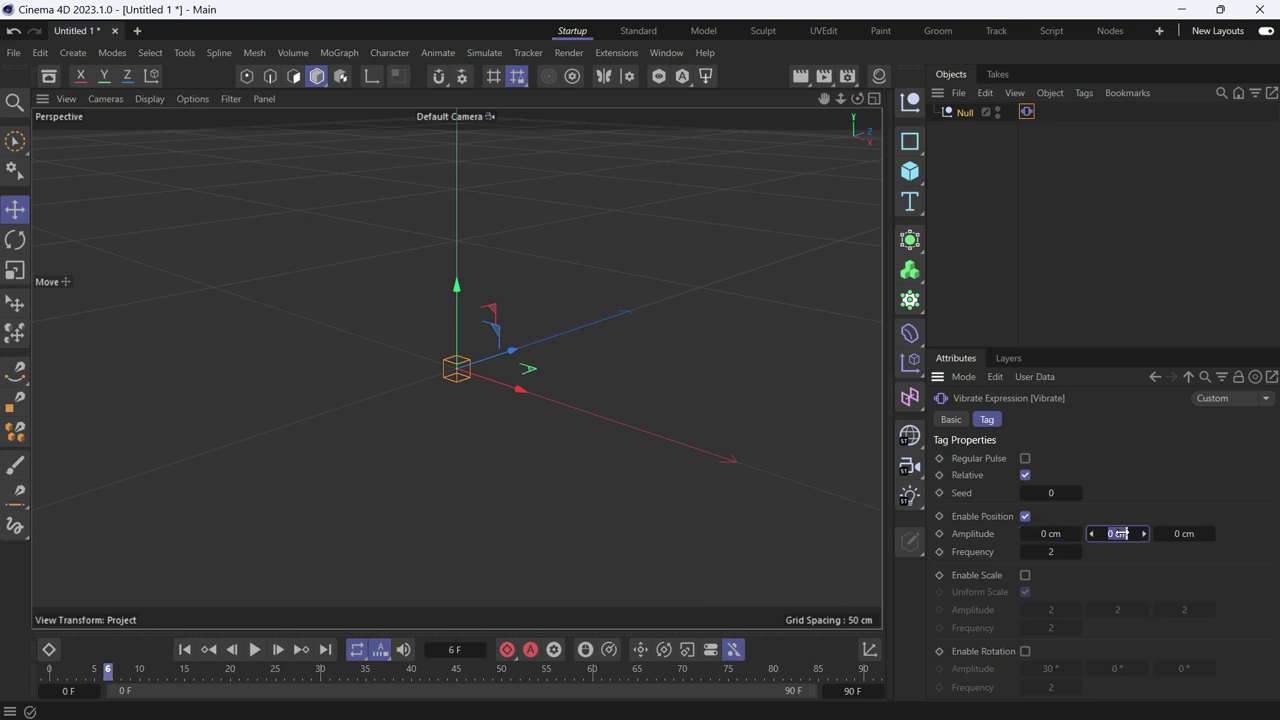
text(200)
key(Return)
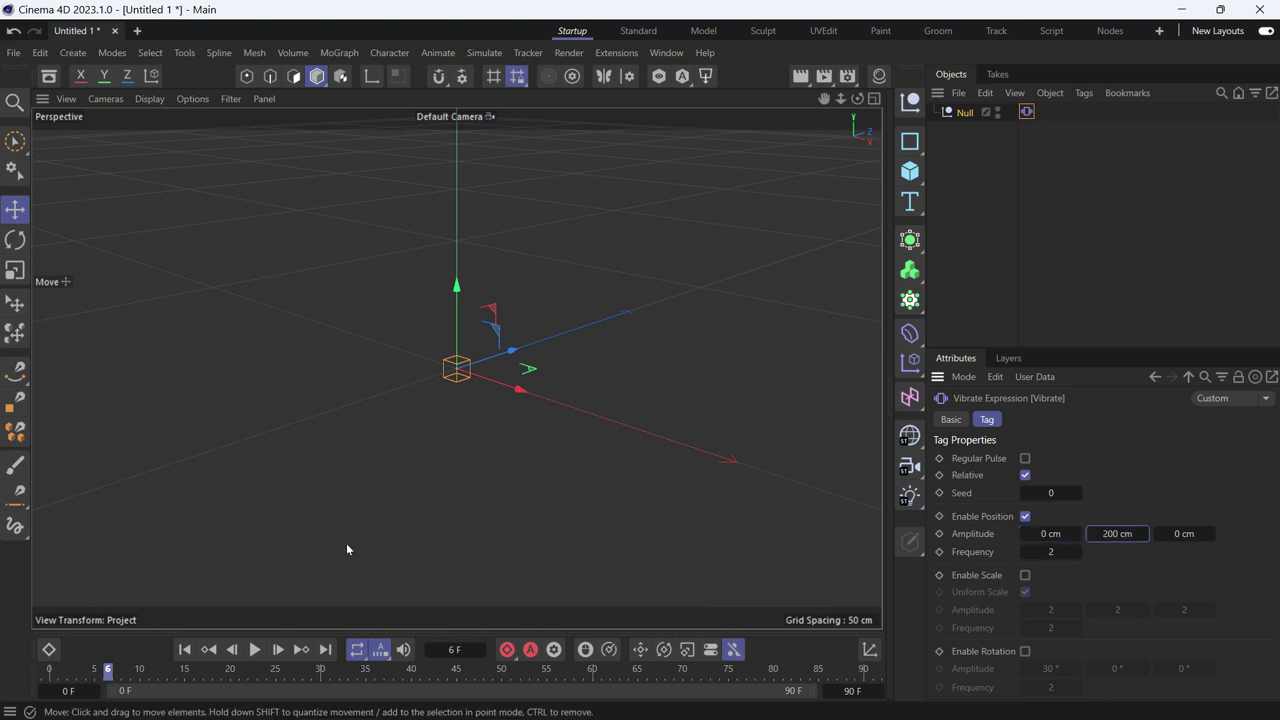
- Preview the current vibration from frame 0
click(187, 650)
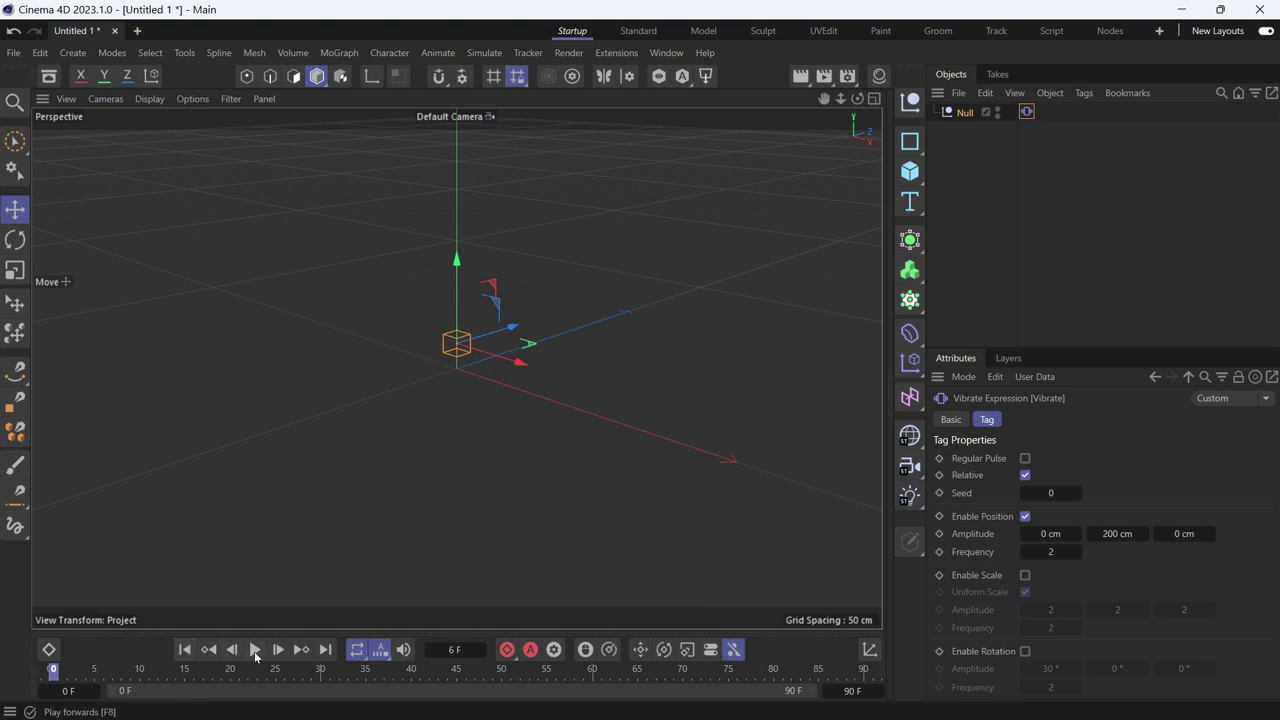
click(255, 650)
click(255, 650)
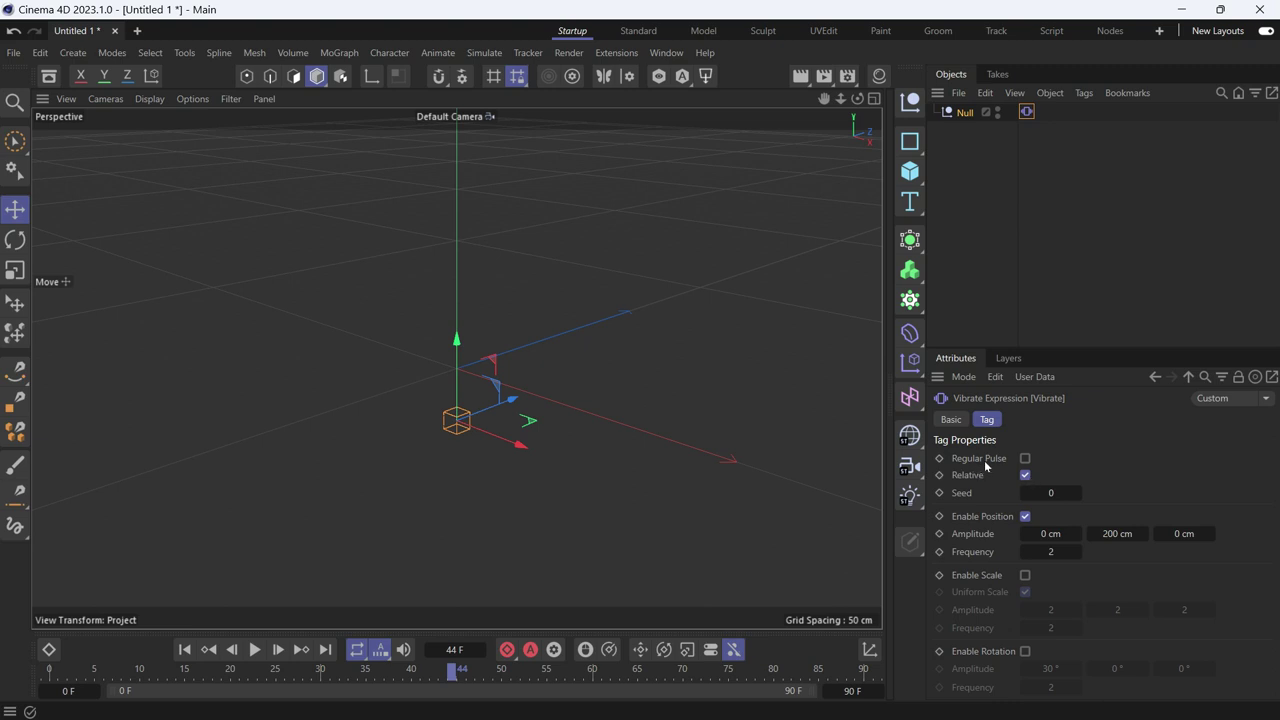
- Switch the vibration to Regular Pulse with frequency 1 and play it from the start
click(1025, 459)
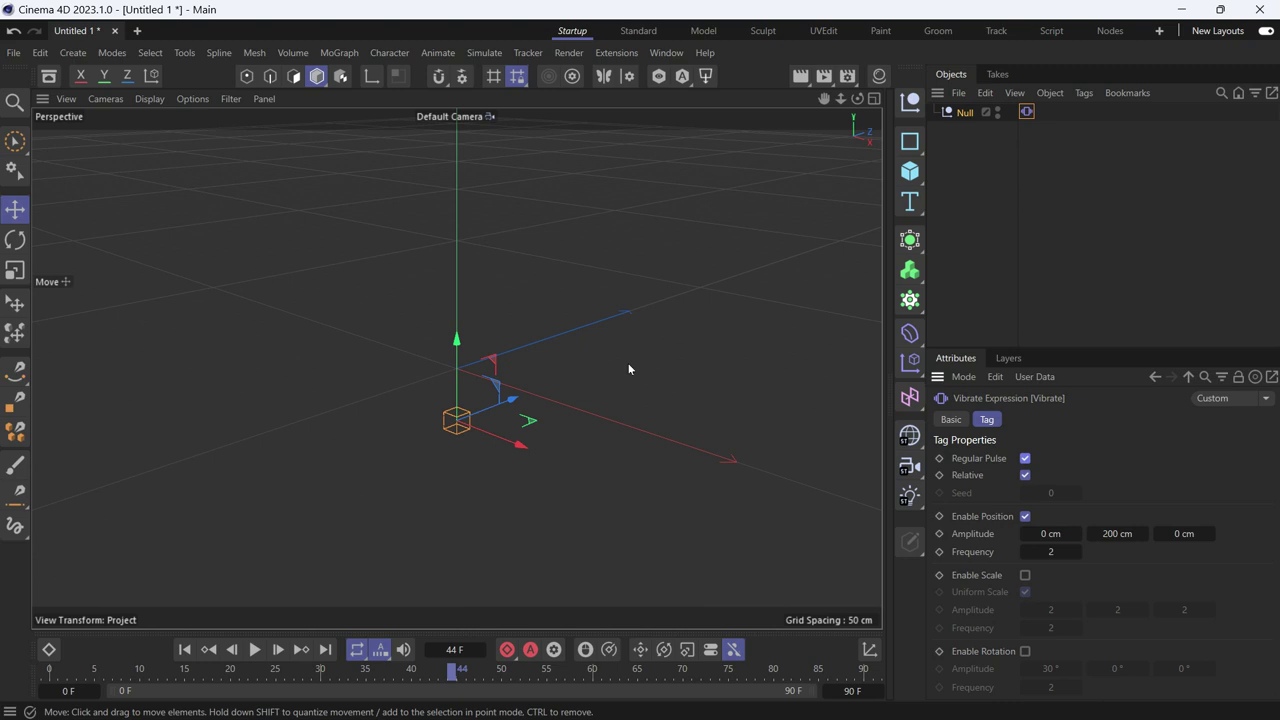
click(1050, 552)
text(1)
click(184, 649)
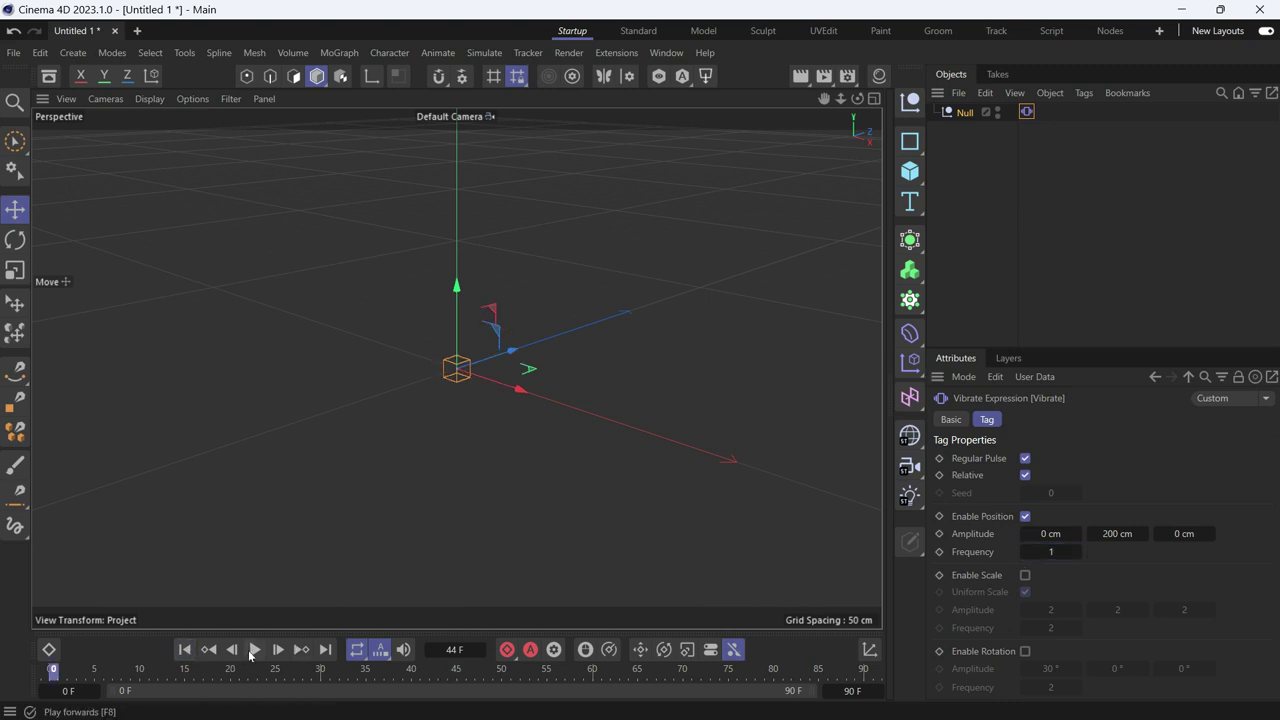
click(253, 650)
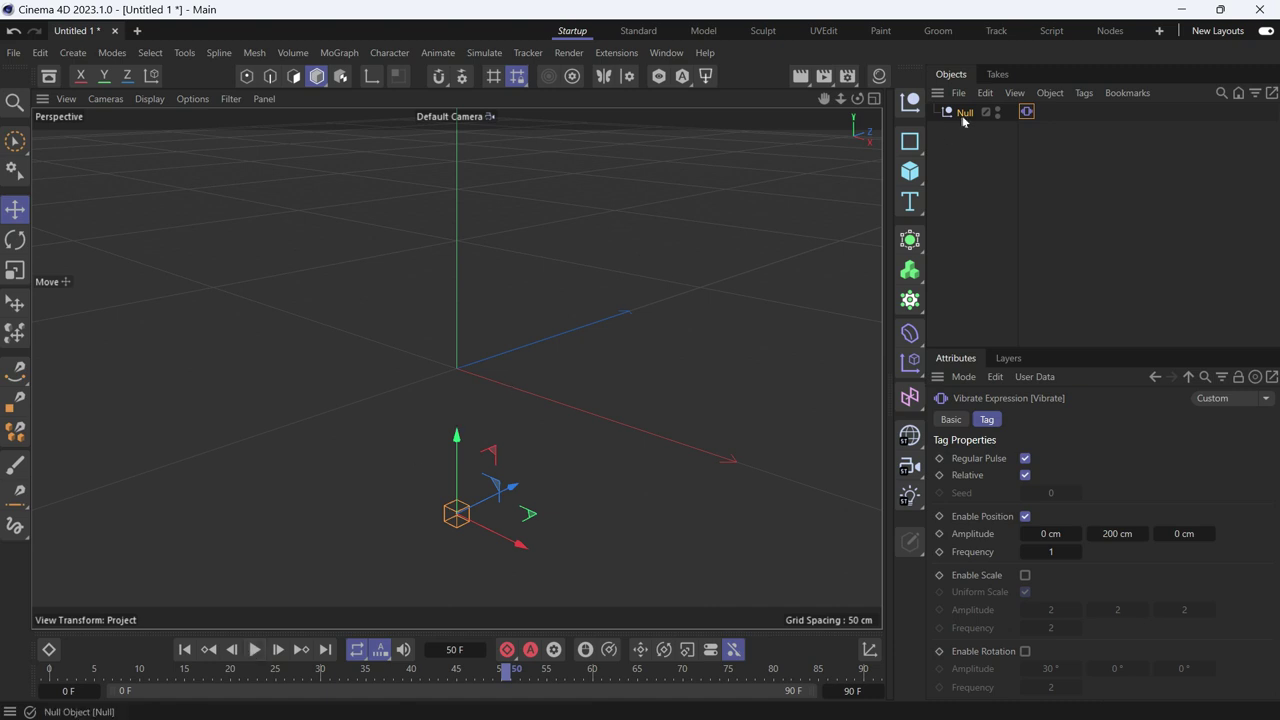
- Add a MoGraph Tracer linked to the Null and show its Coordinates values
click(909, 299)
click(984, 459)
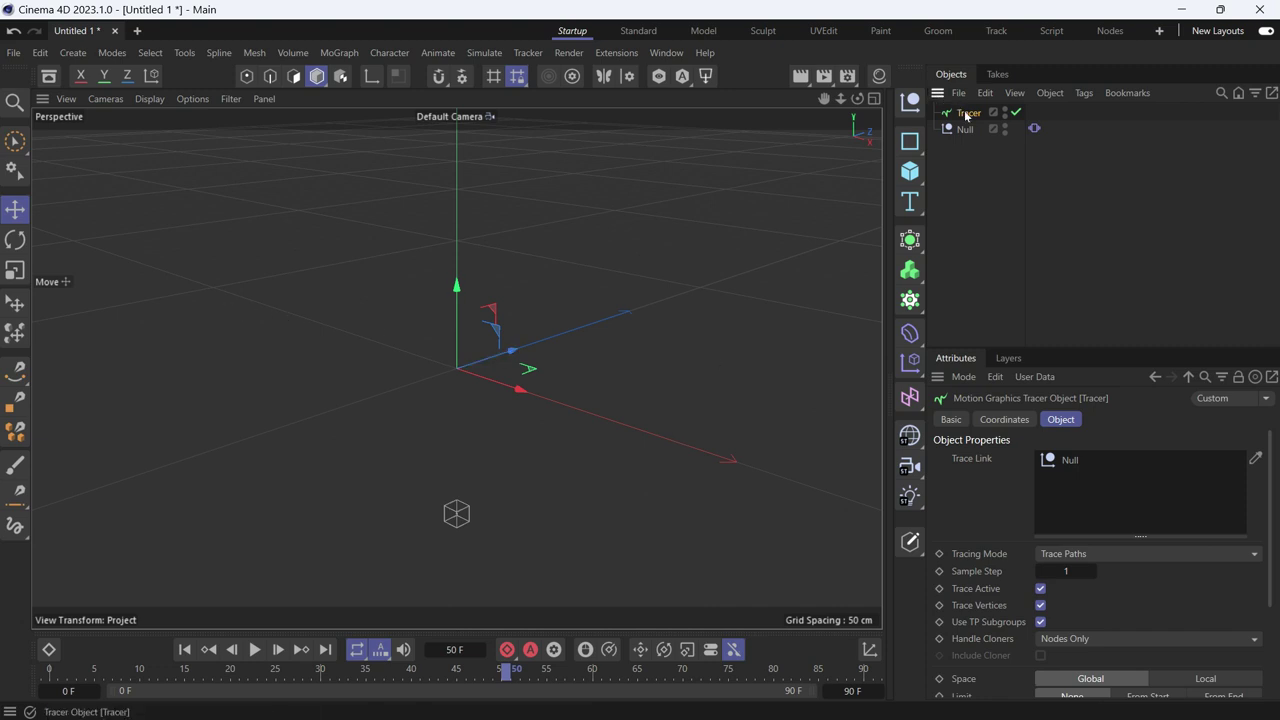
click(1006, 420)
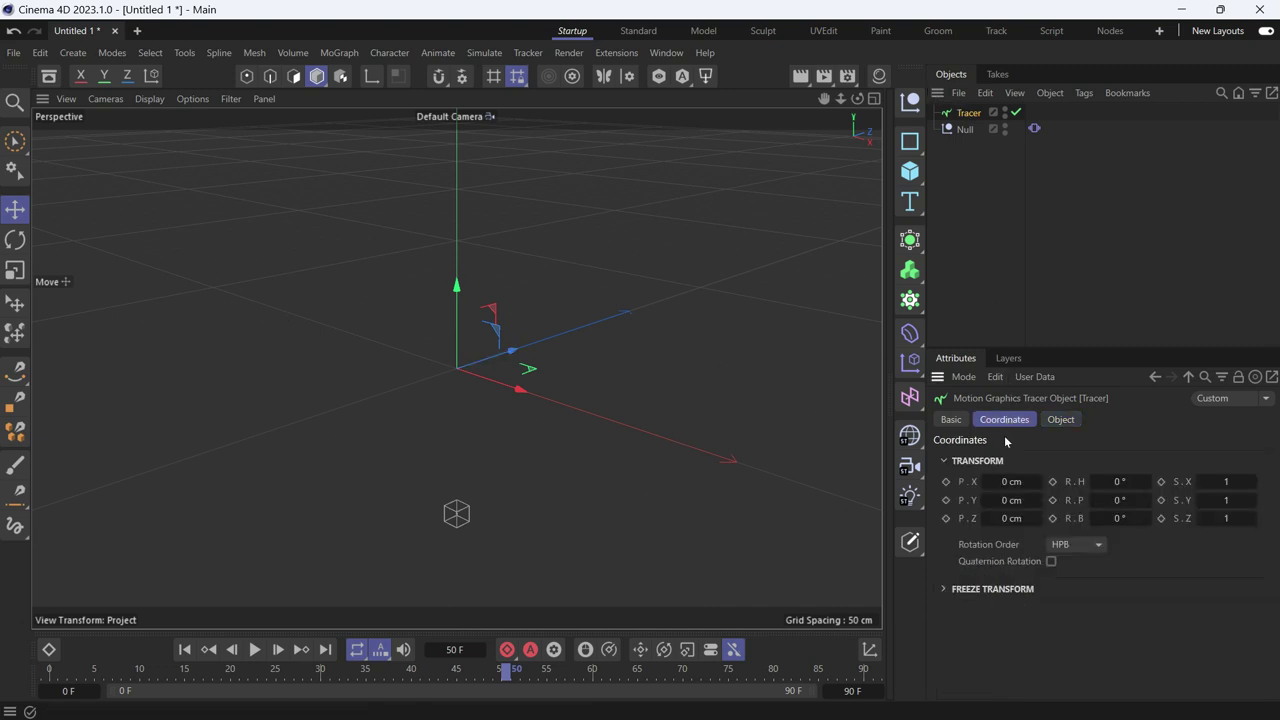
- Keyframe the Tracer's P.X at 0 cm on frame 0 and -300 cm on frame 20
click(184, 649)
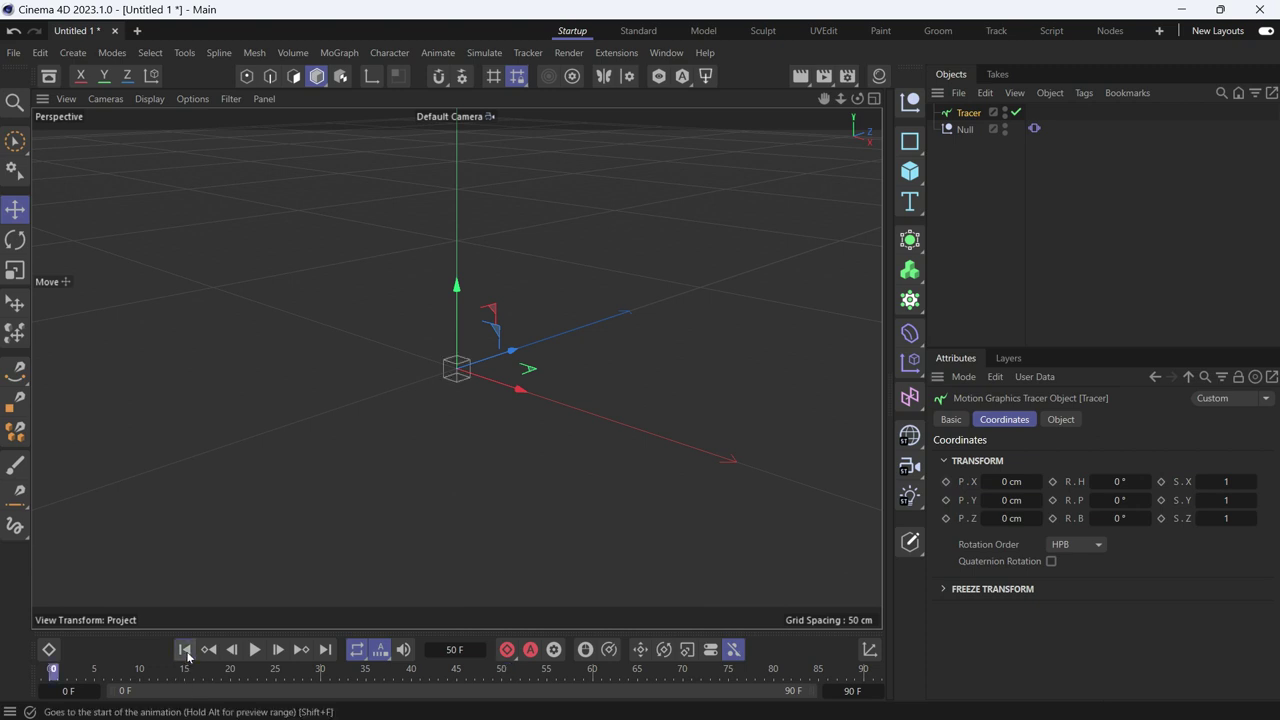
click(946, 483)
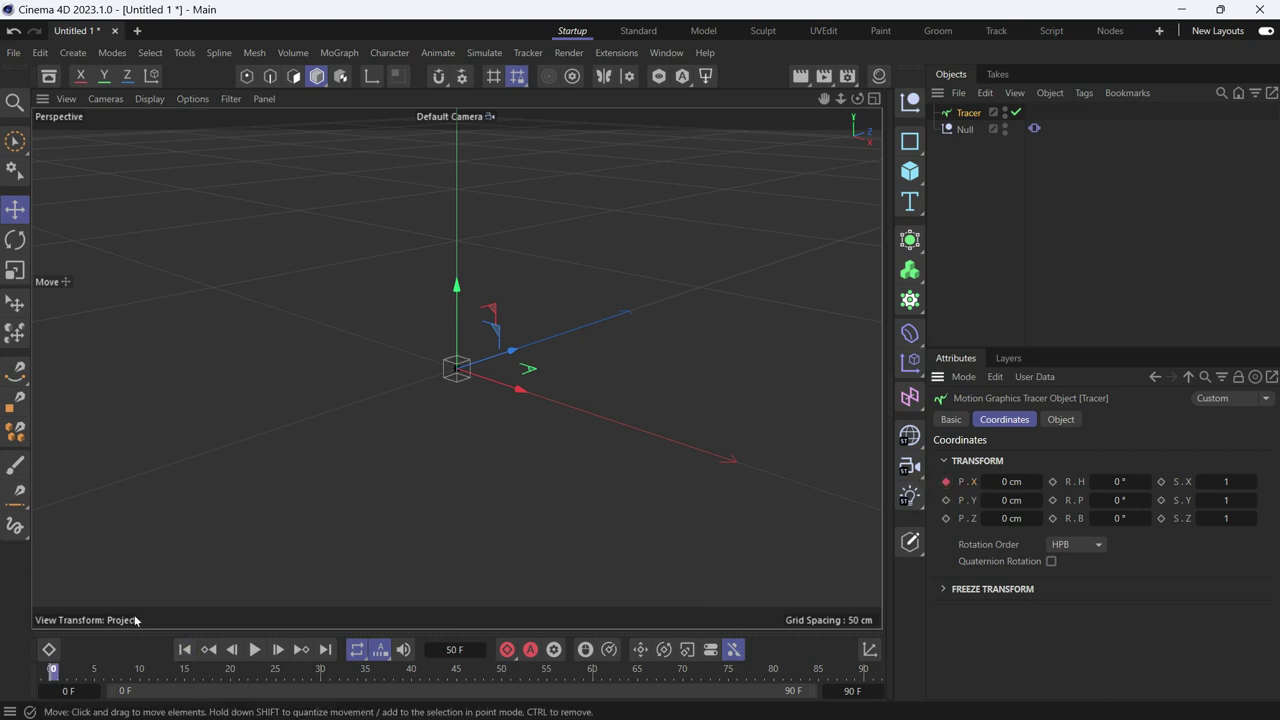
click(145, 671)
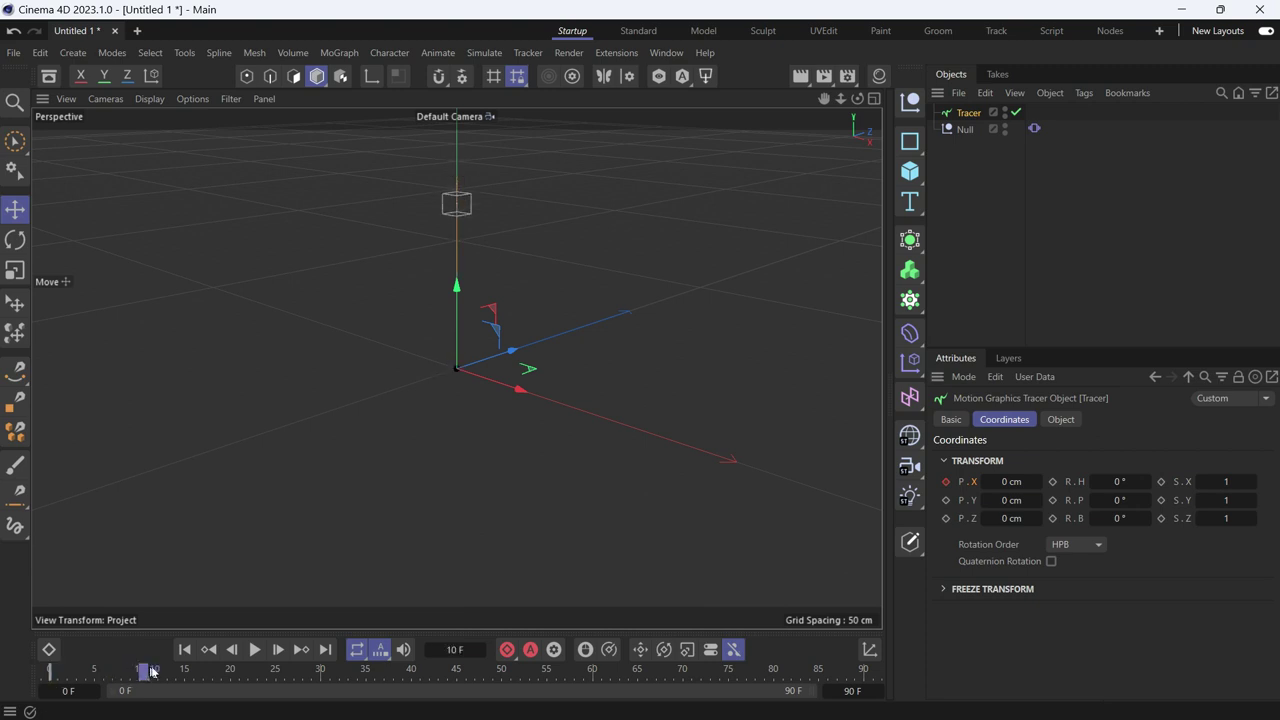
drag(151, 671, 234, 678)
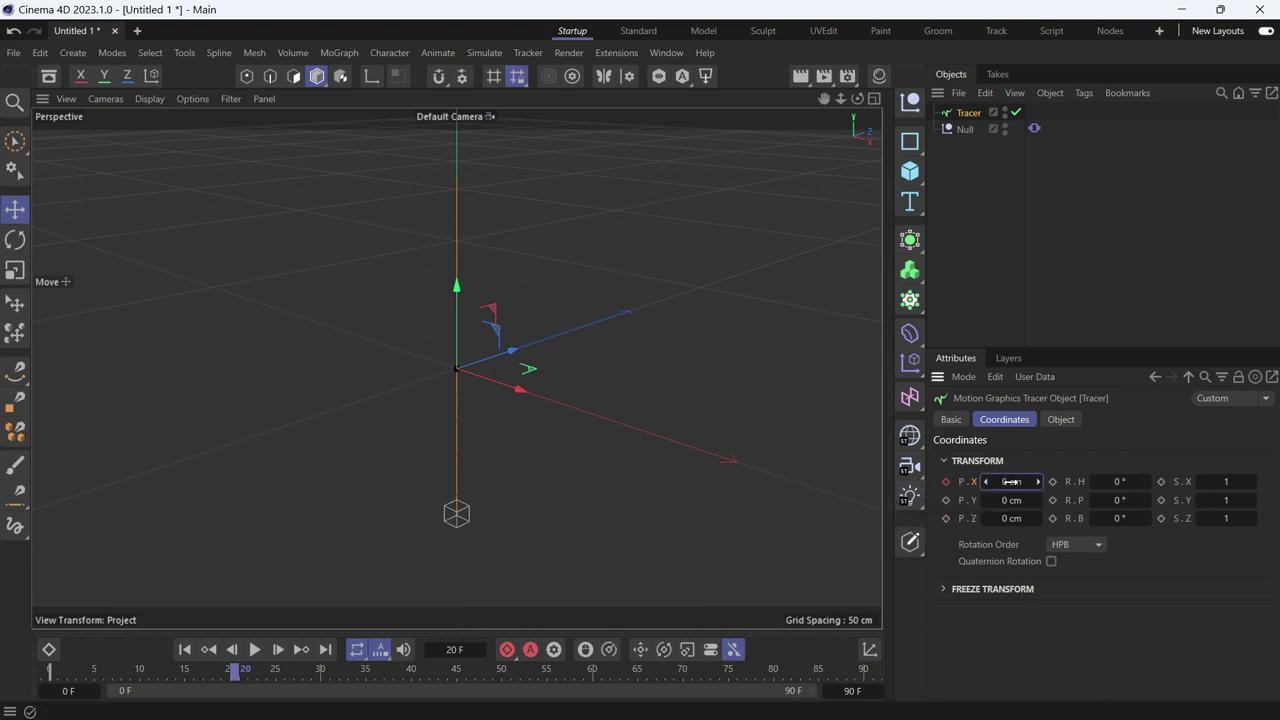
drag(1011, 481, 913, 481)
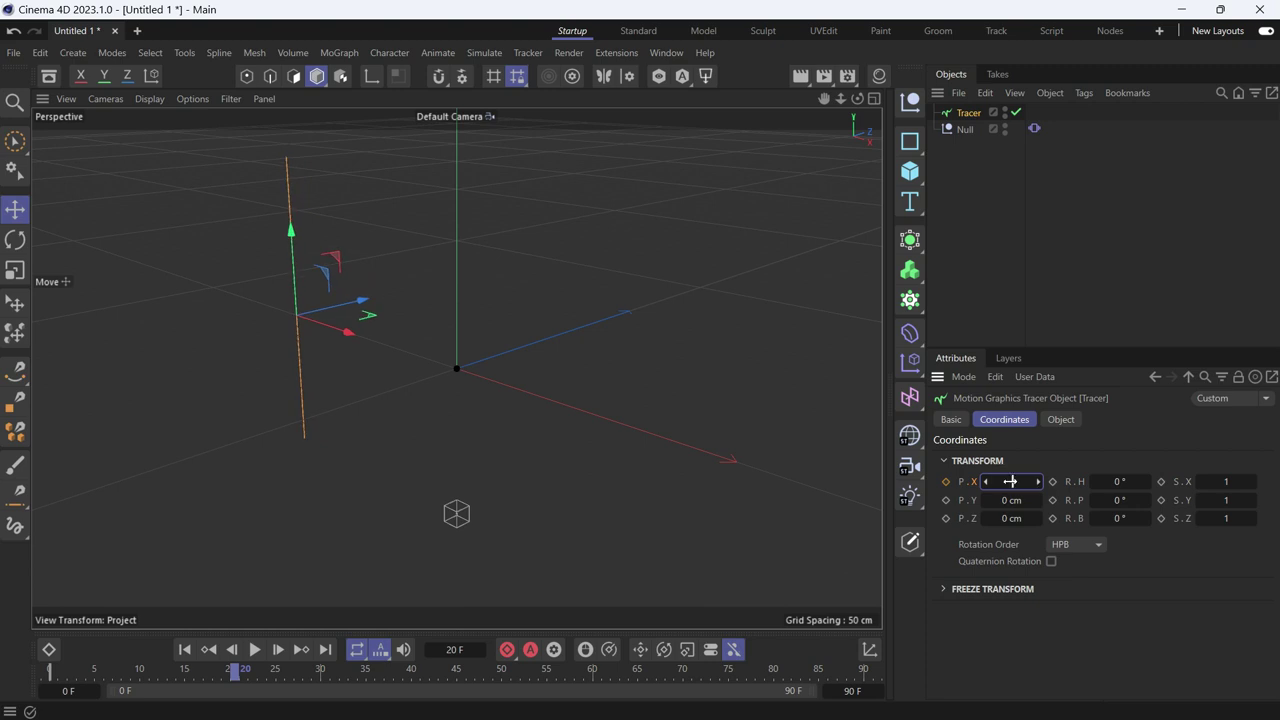
key(Return)
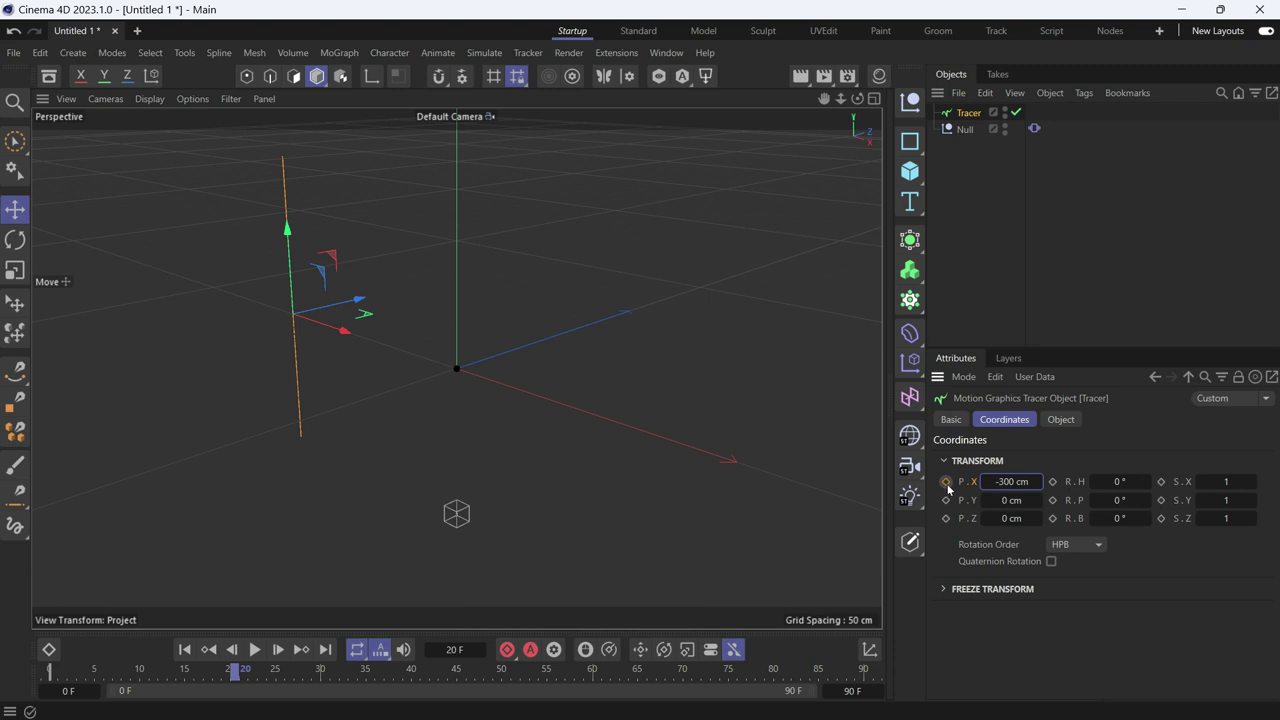
click(946, 482)
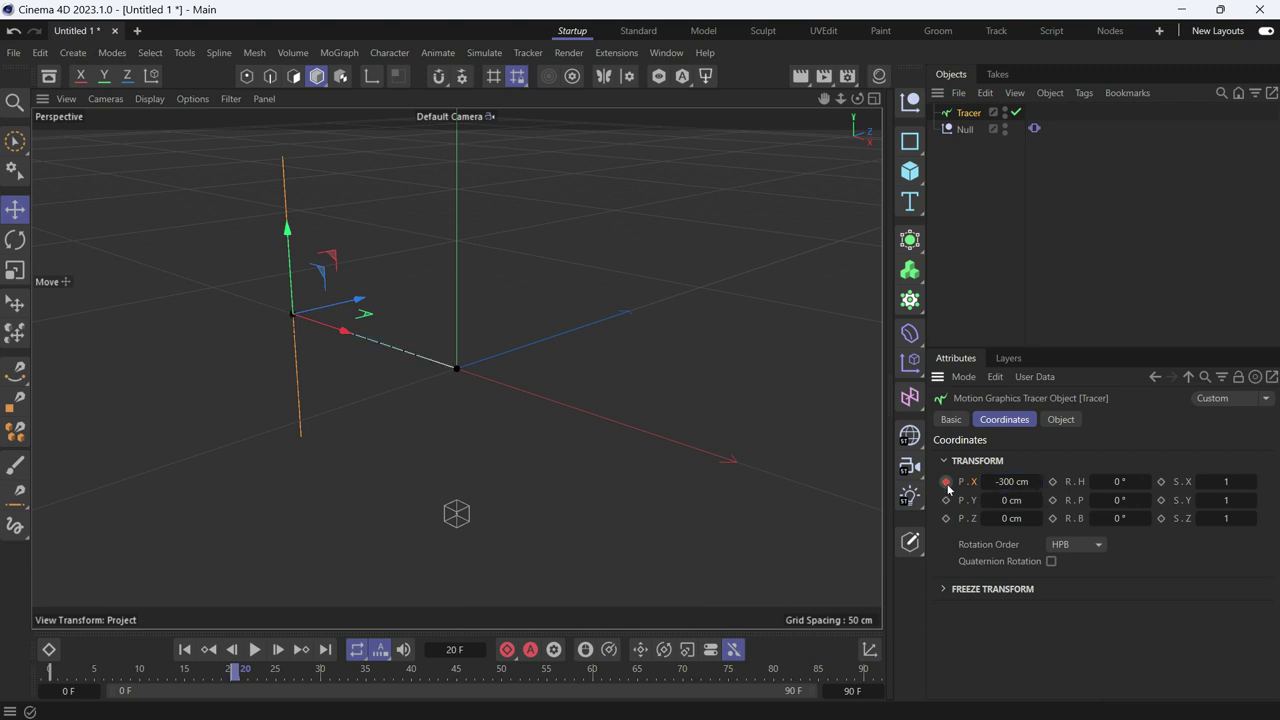
- Play the animation from the start to view the arcing trail
click(184, 649)
click(254, 649)
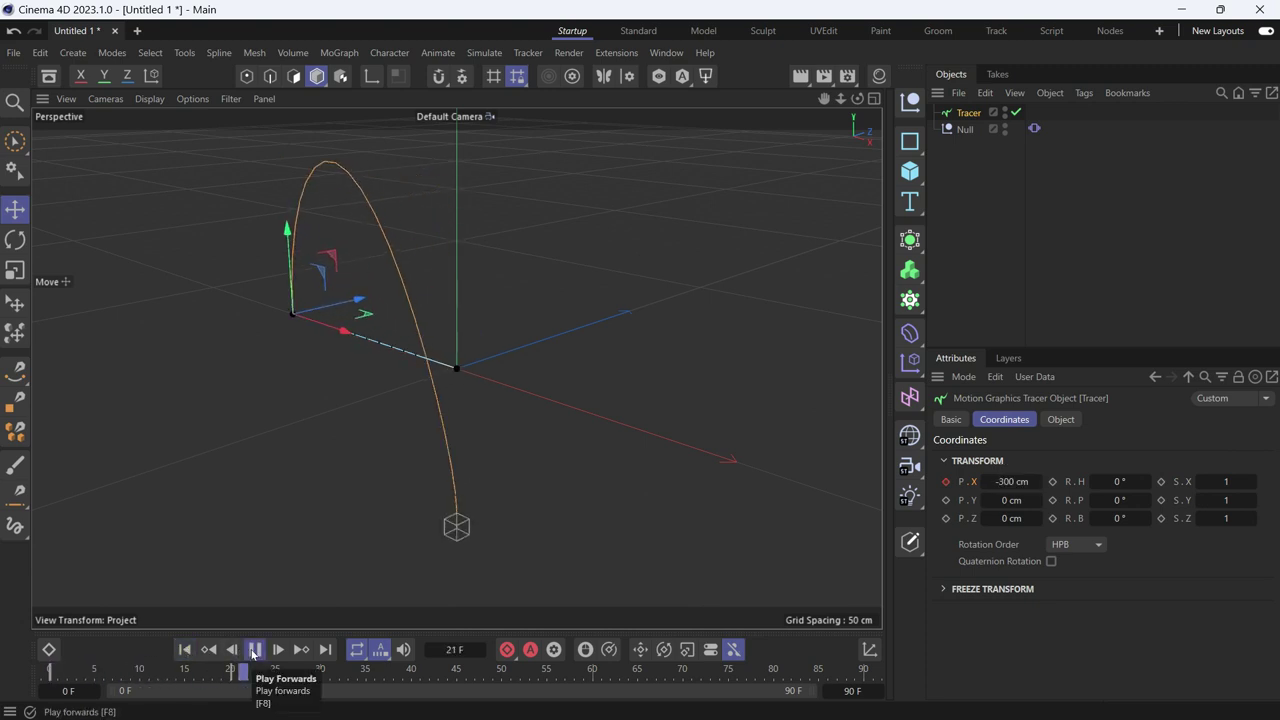
click(254, 649)
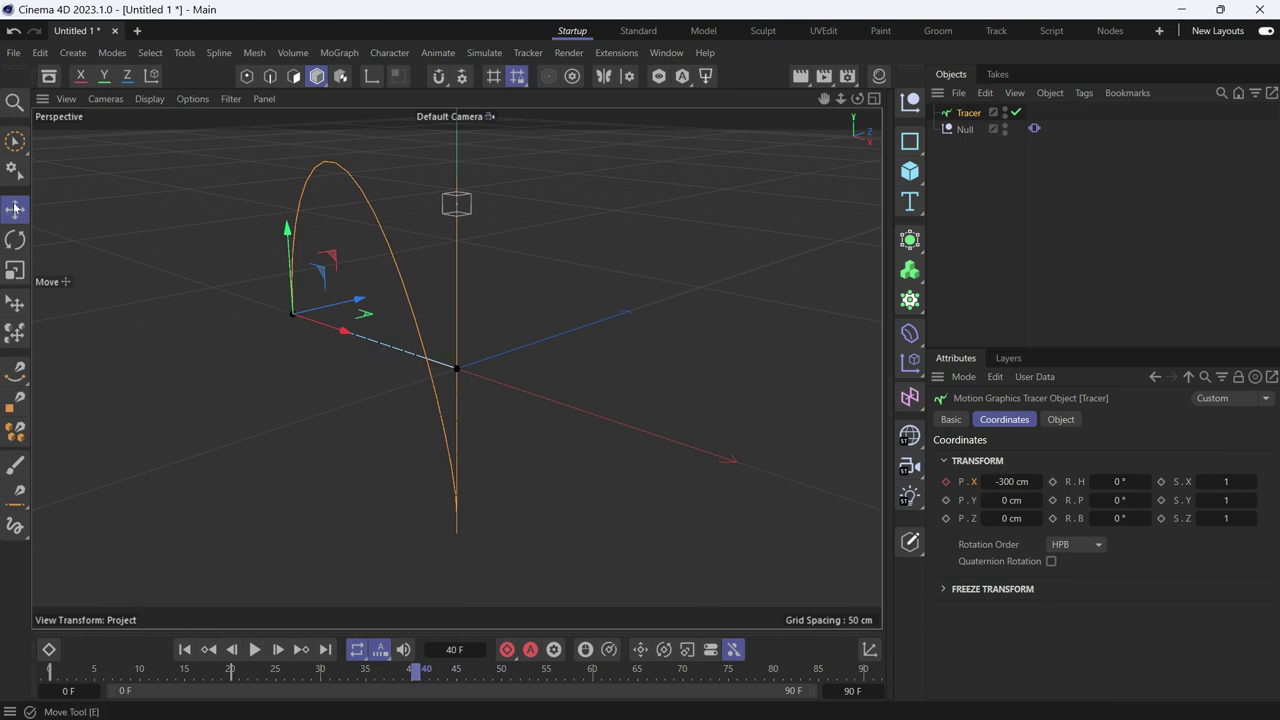
- In the Dope Sheet, set the Position track's After behaviour to Offset Repeat
click(49, 651)
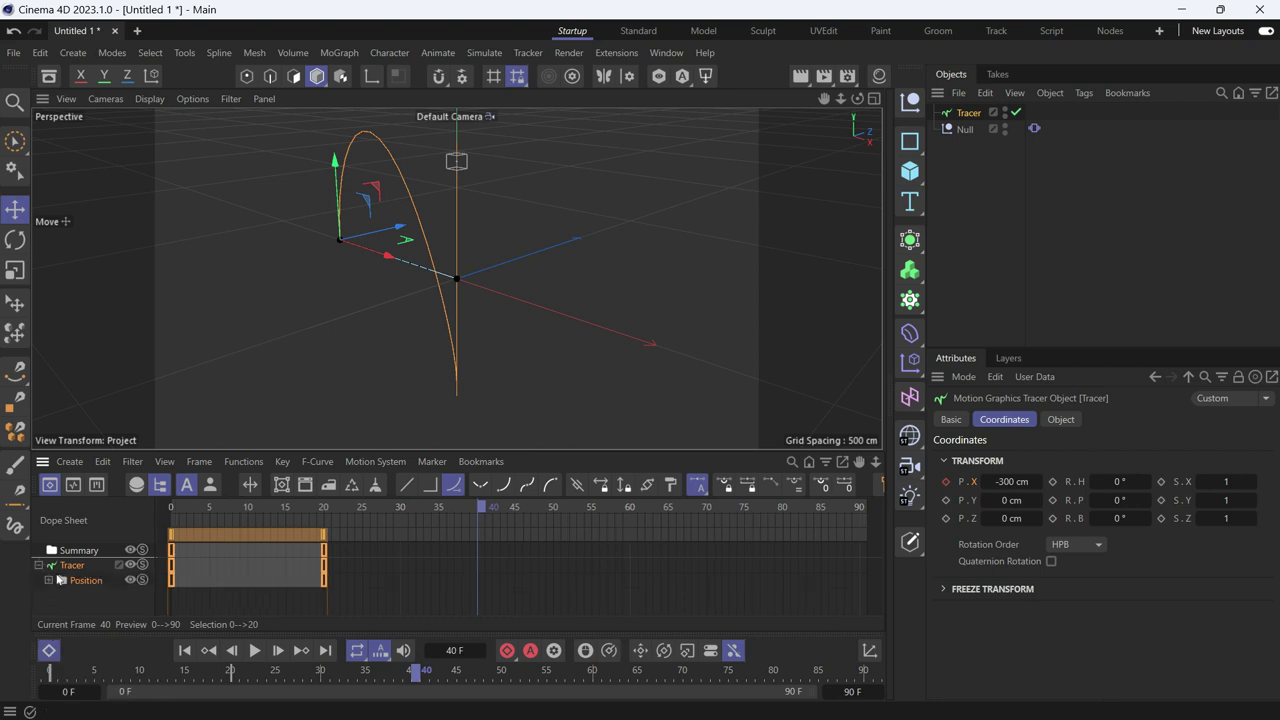
click(78, 582)
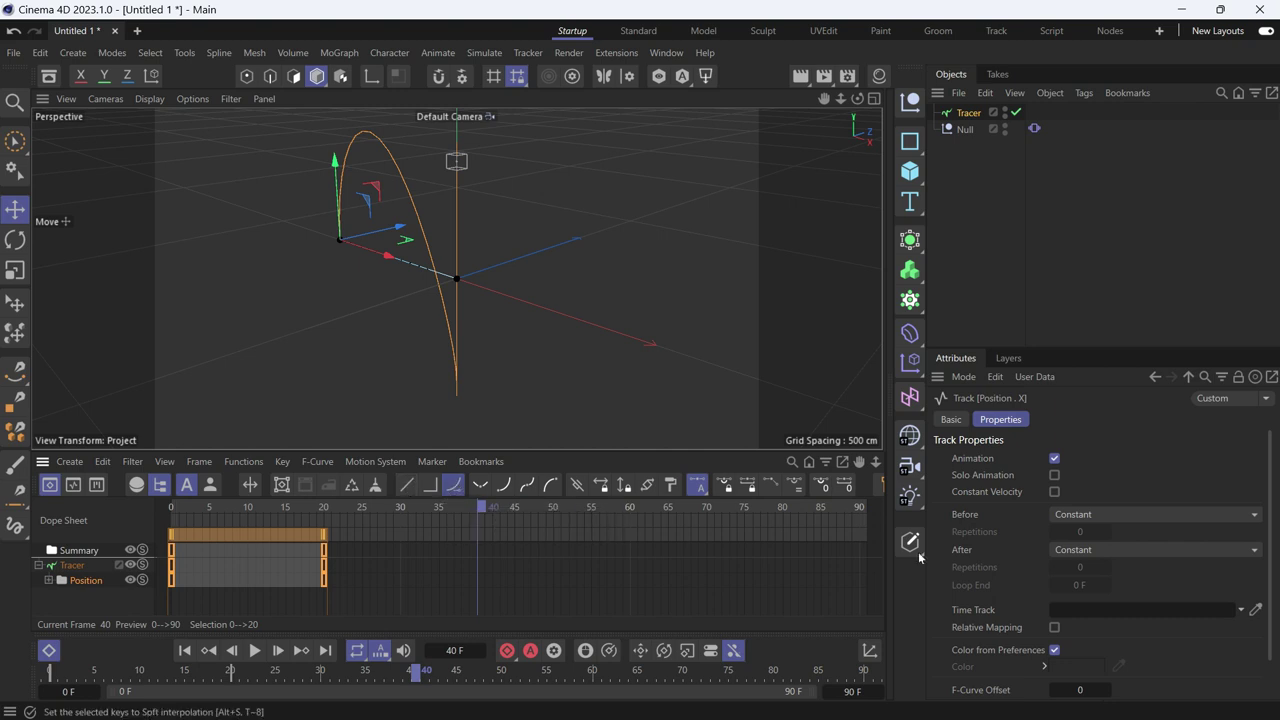
click(1091, 551)
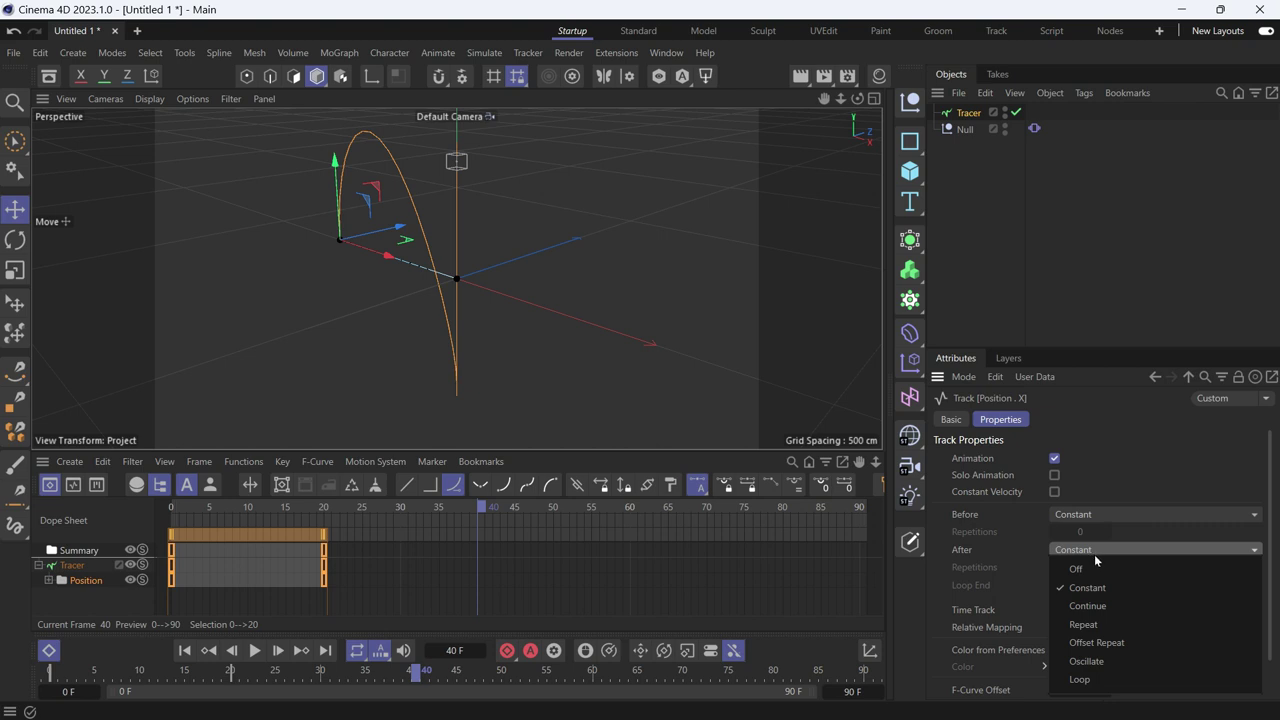
click(1095, 552)
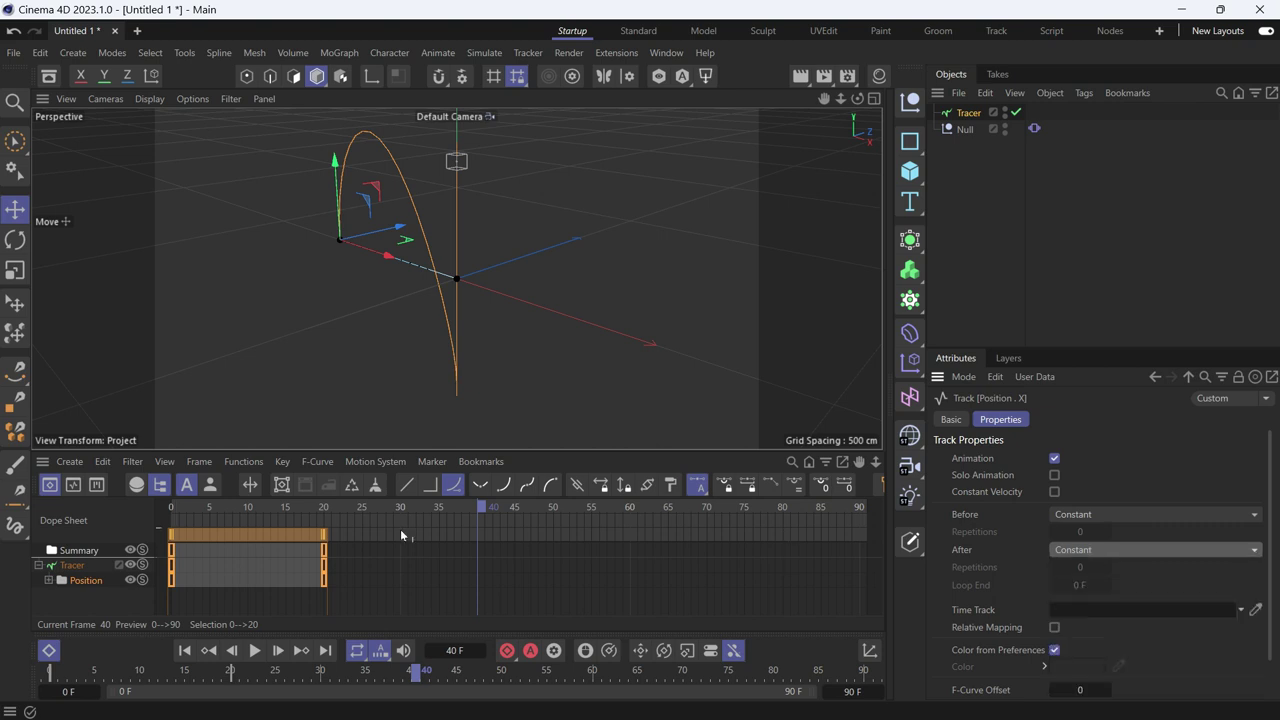
click(1143, 554)
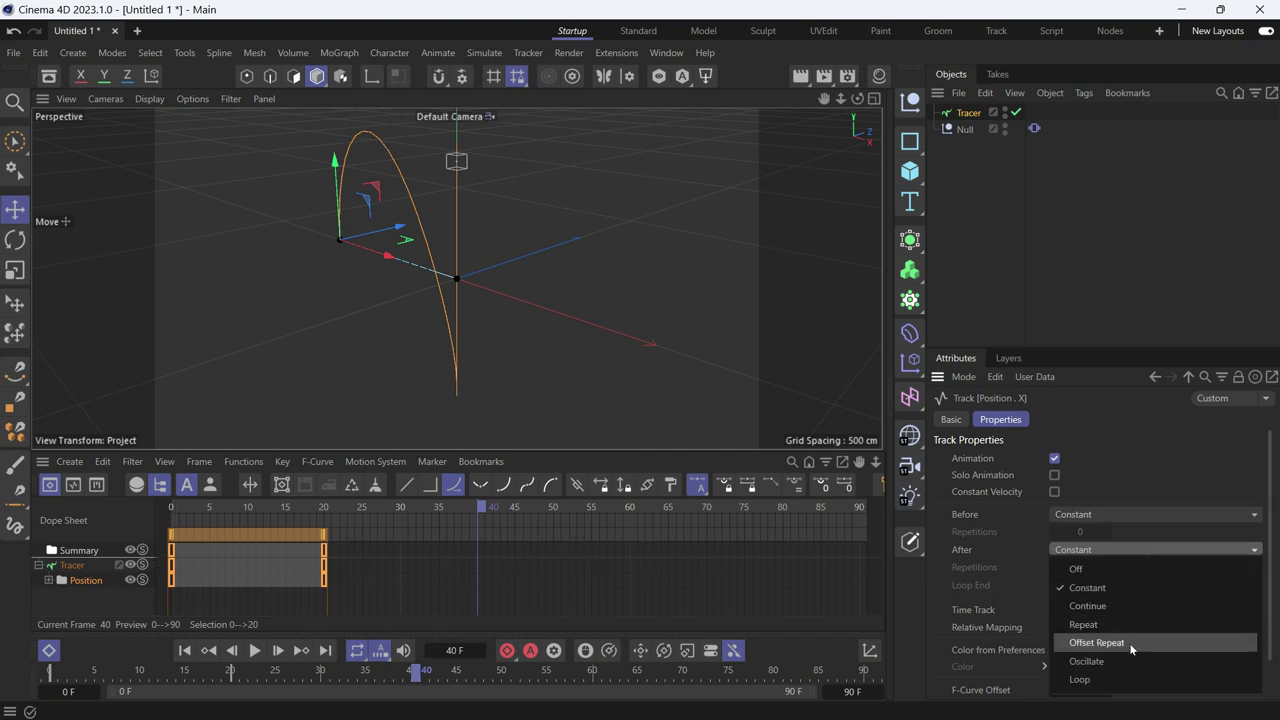
click(1131, 646)
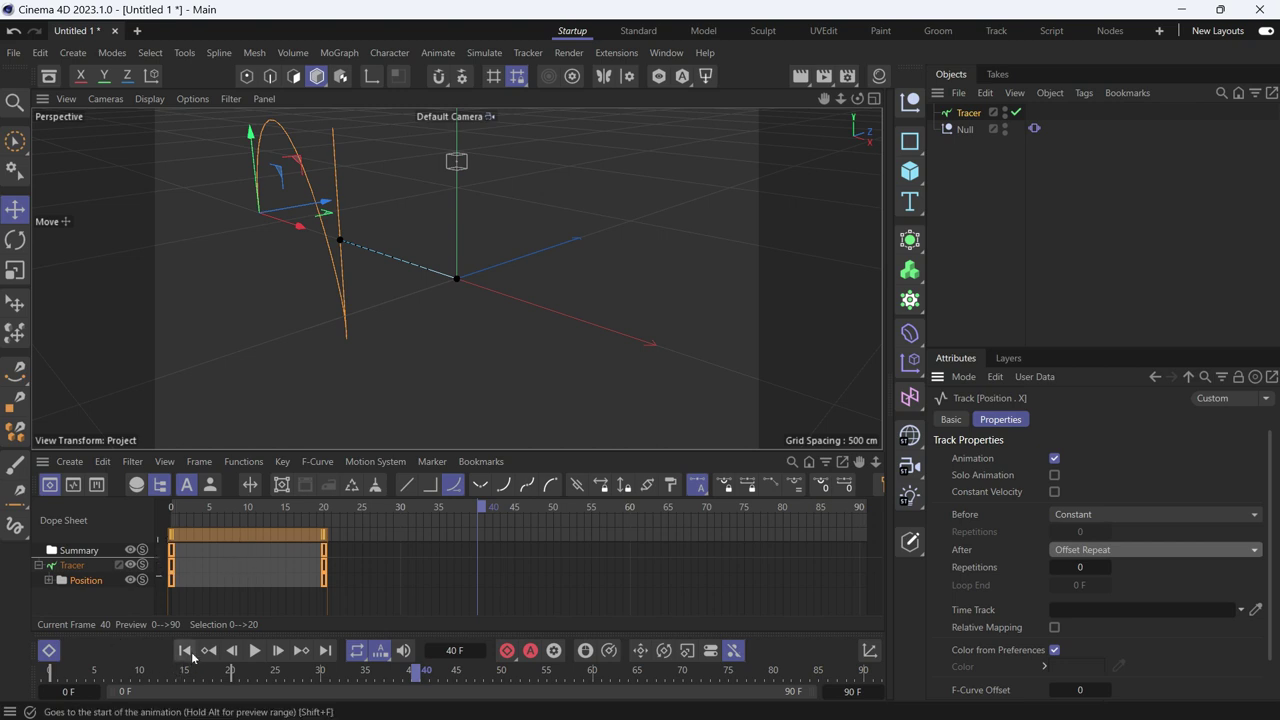
- Preview the repeating trail, then make the X position keys Linear and rewind
click(184, 650)
click(256, 651)
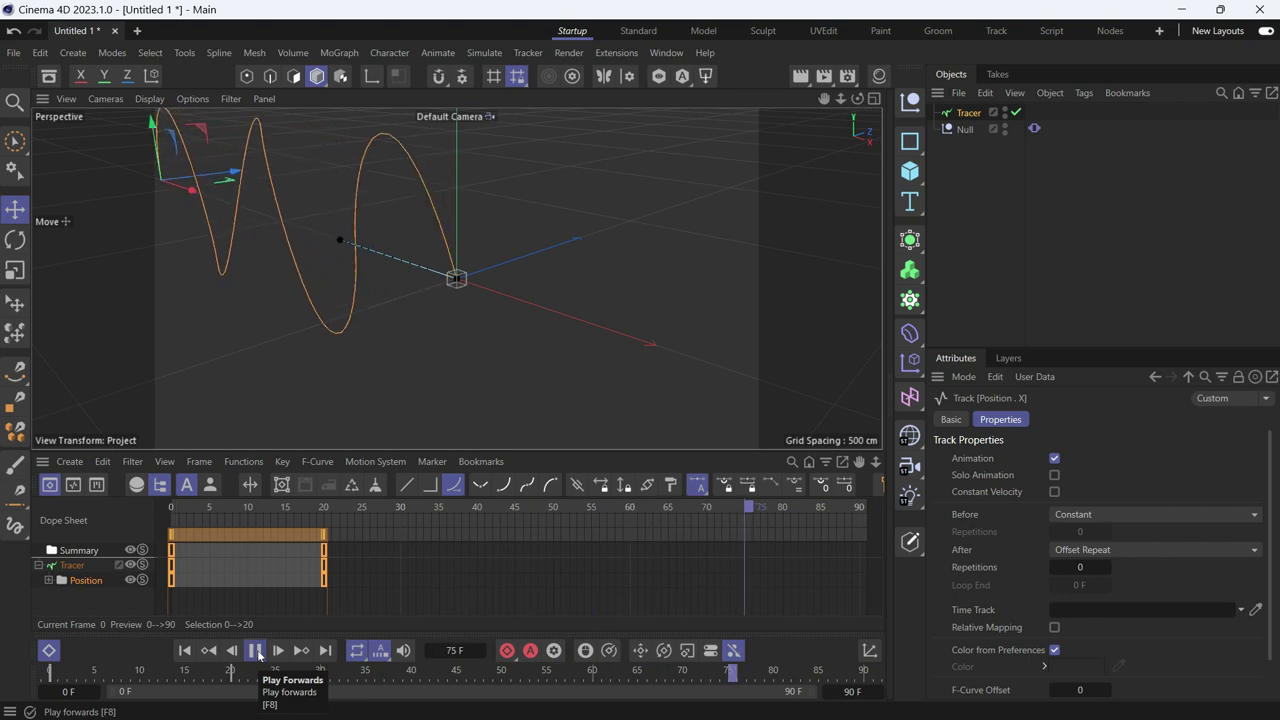
click(256, 651)
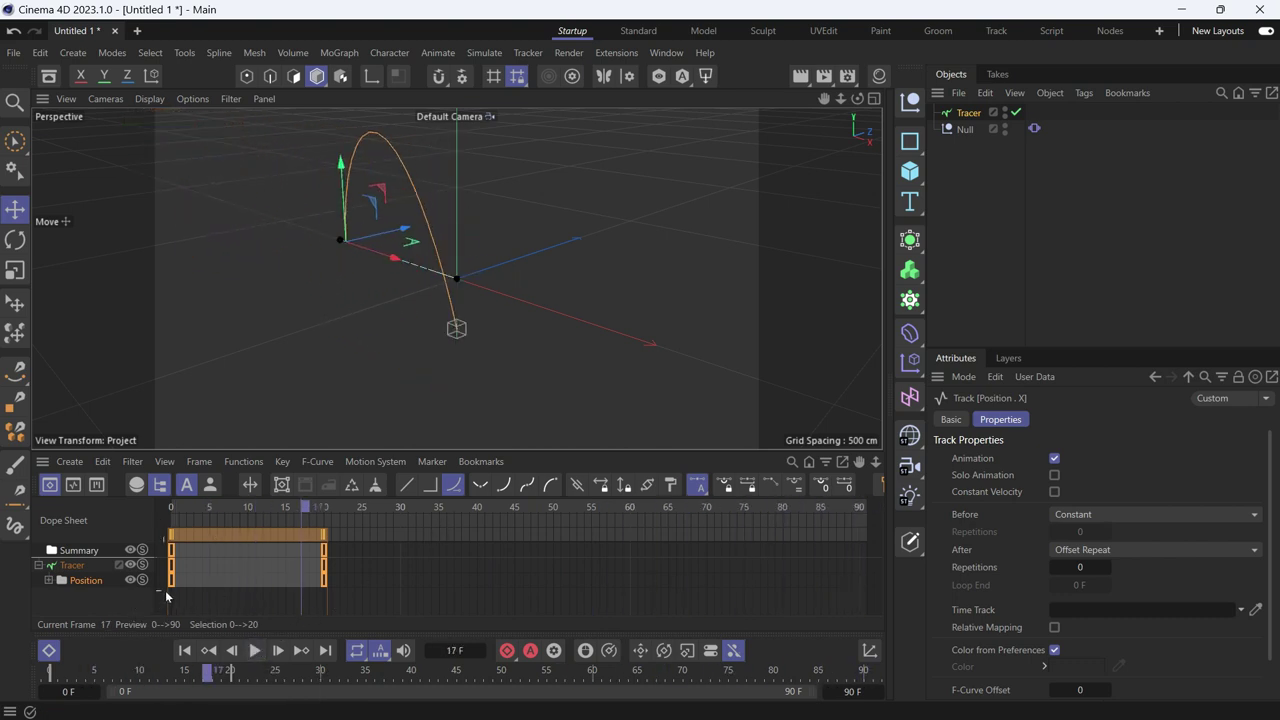
click(410, 488)
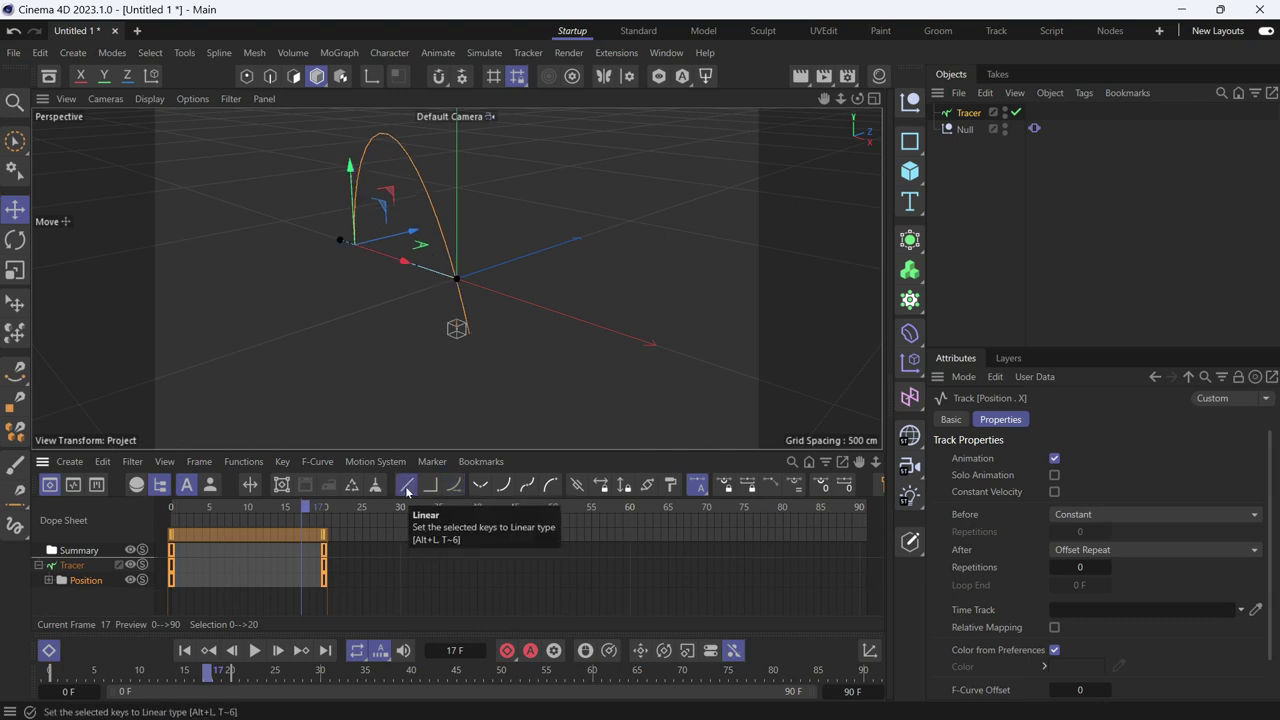
click(184, 650)
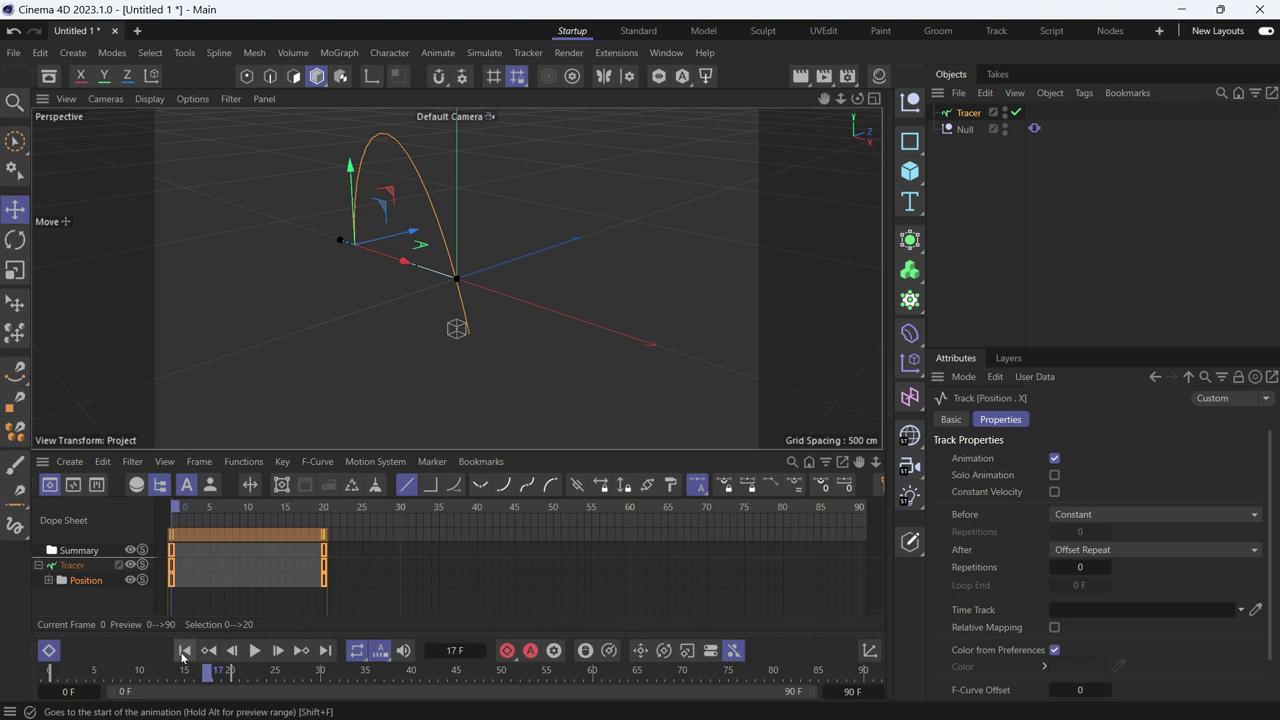
- Hide the dope sheet, play back the wave trail, then stop and rewind to frame 0
click(49, 650)
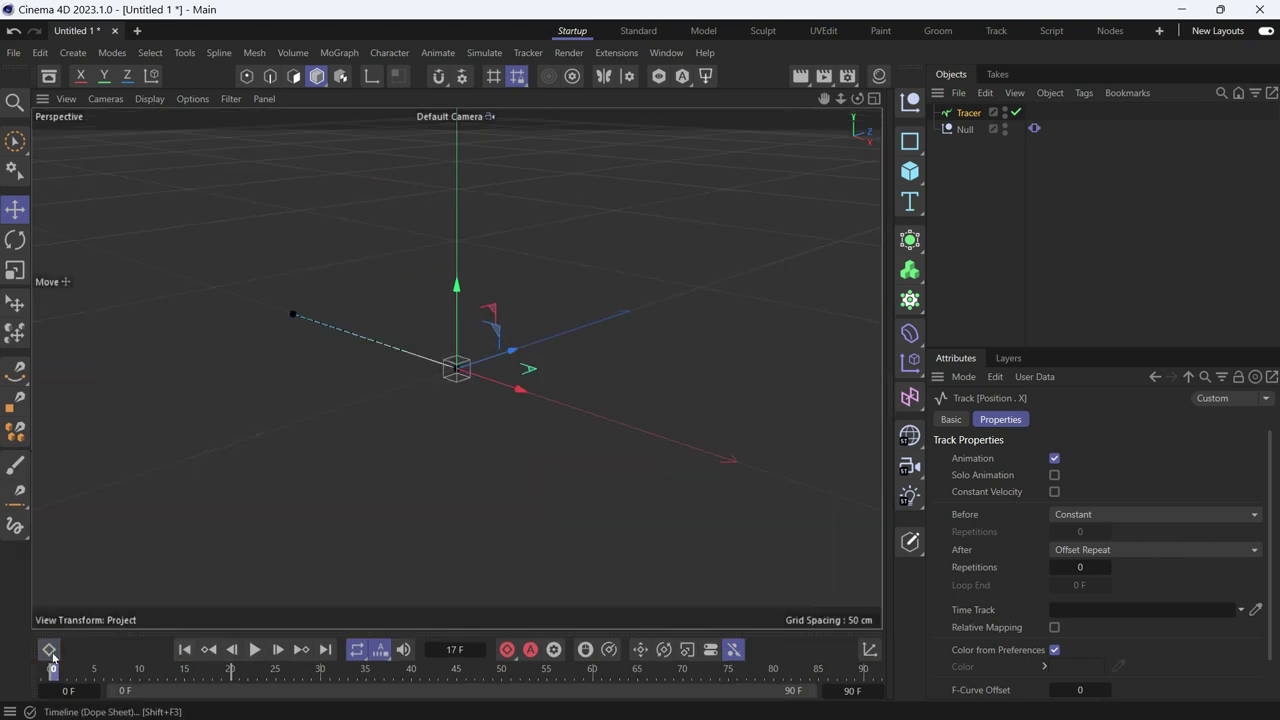
click(253, 675)
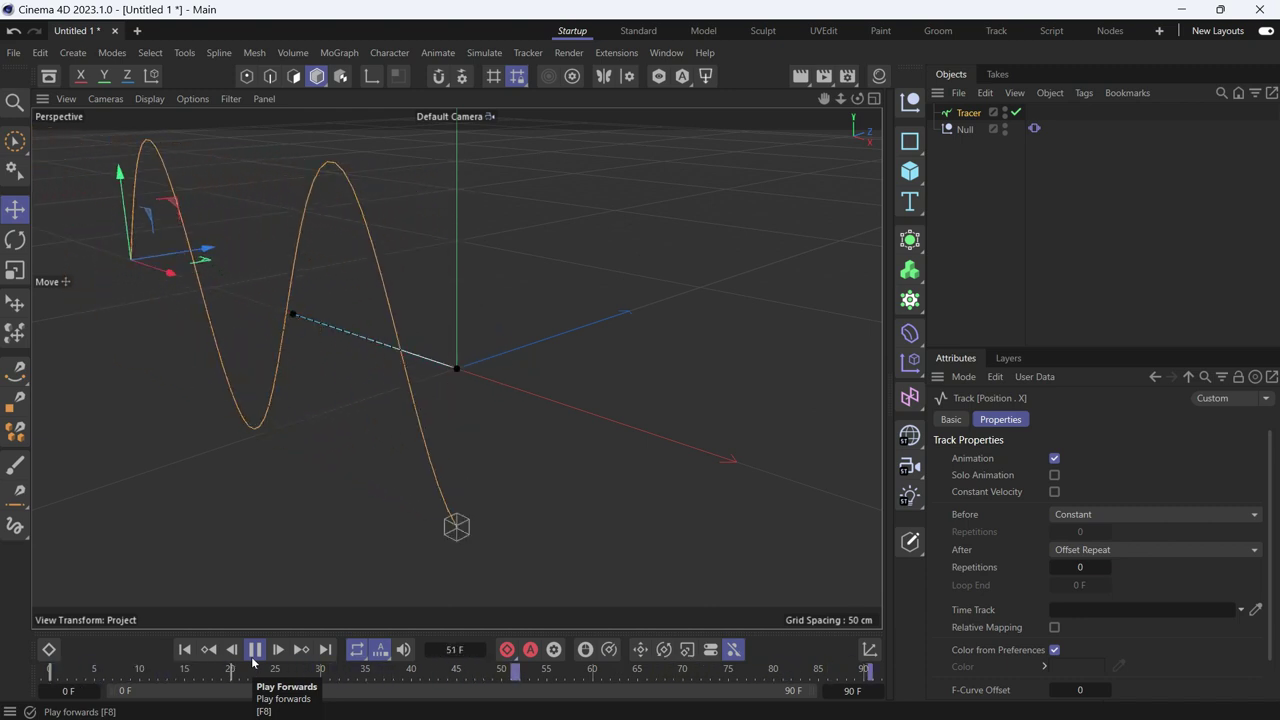
click(253, 673)
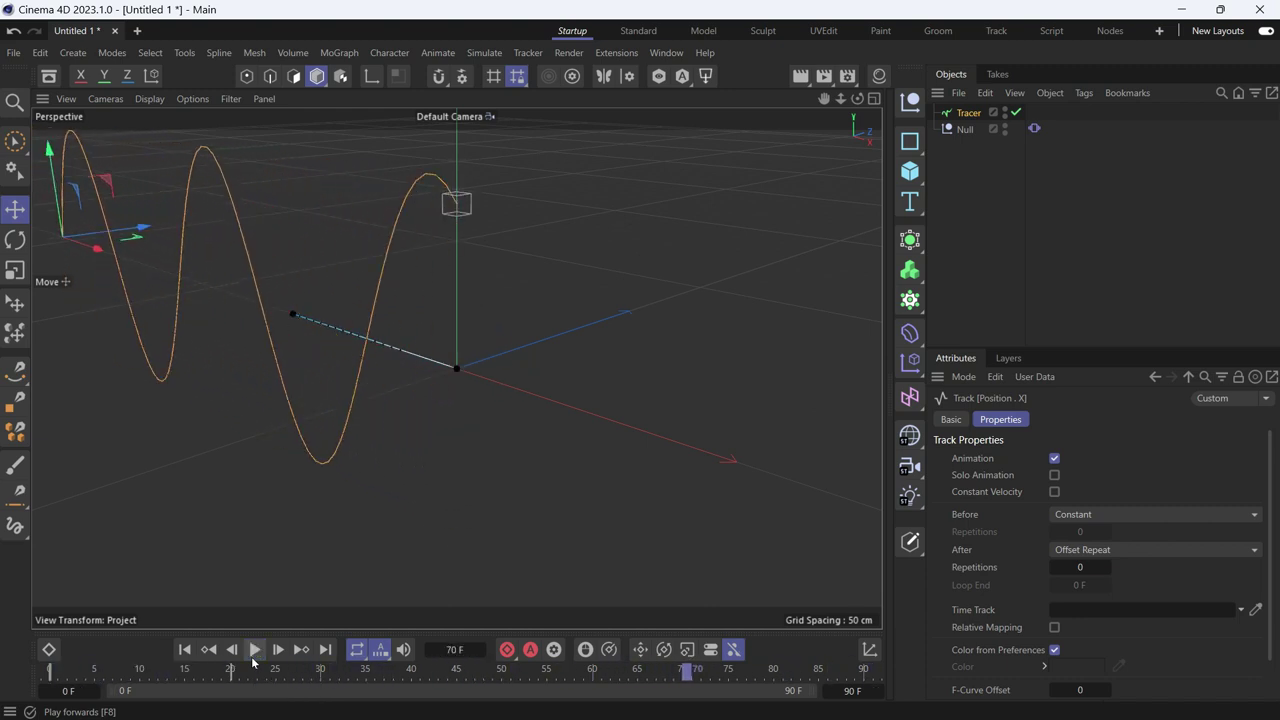
click(184, 649)
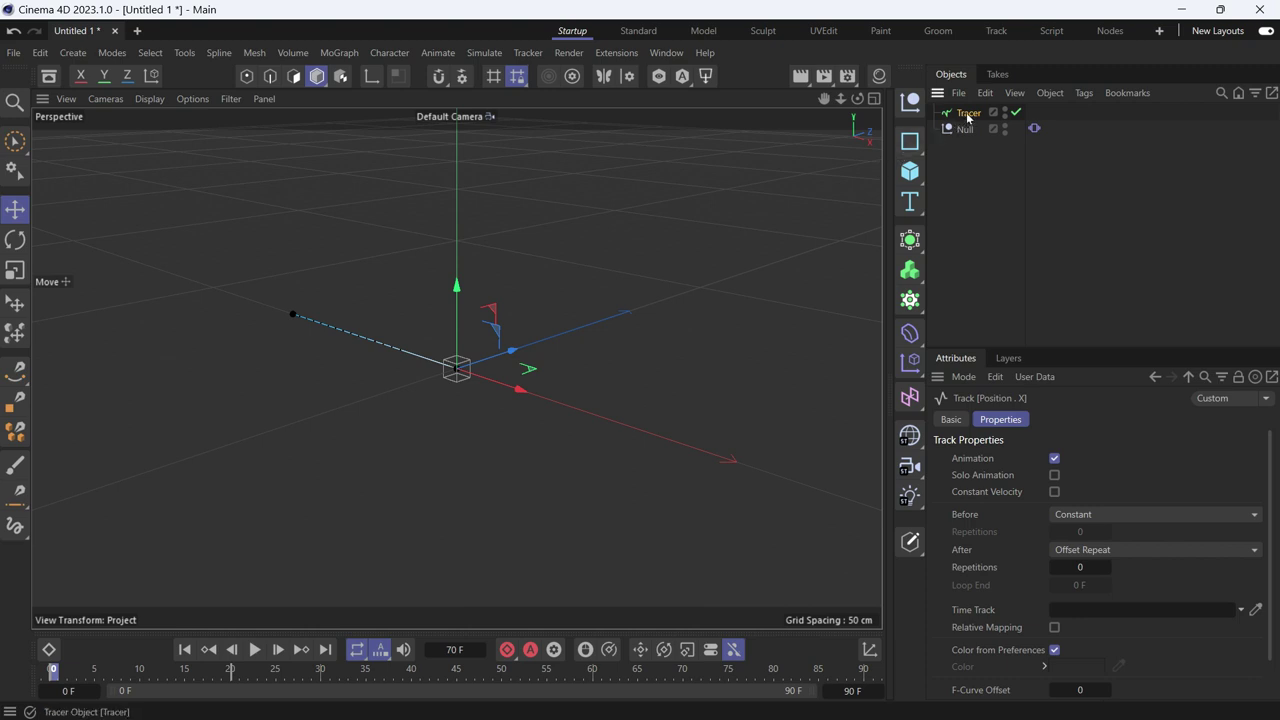
- Set the Tracer's Limit to From End with Amount 31 and play the animation
click(968, 112)
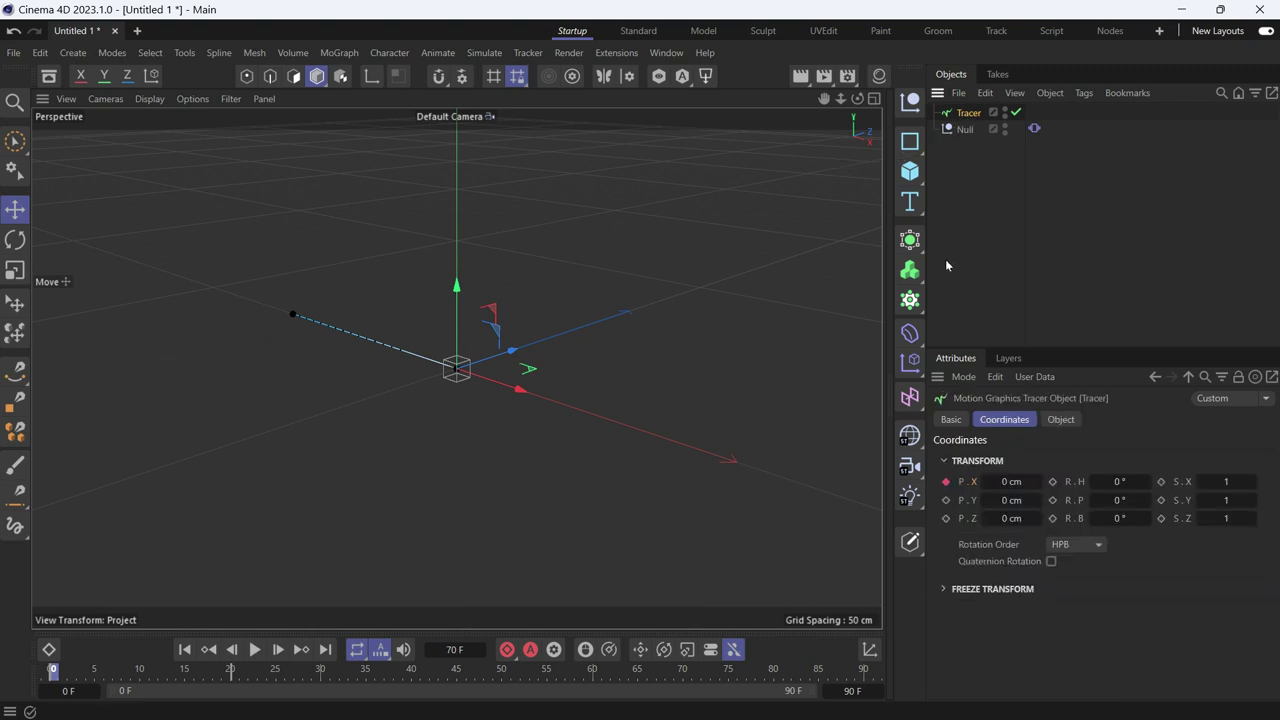
click(1053, 421)
scroll(979, 562, down, 3)
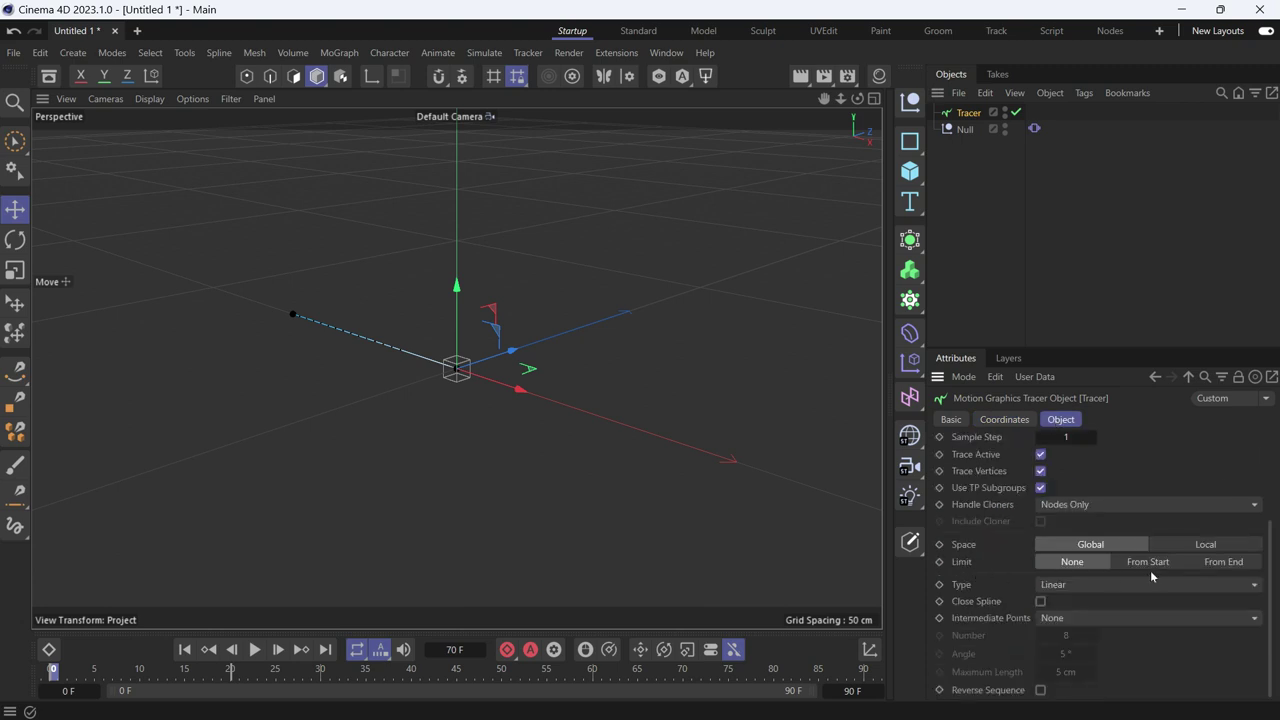
click(1205, 563)
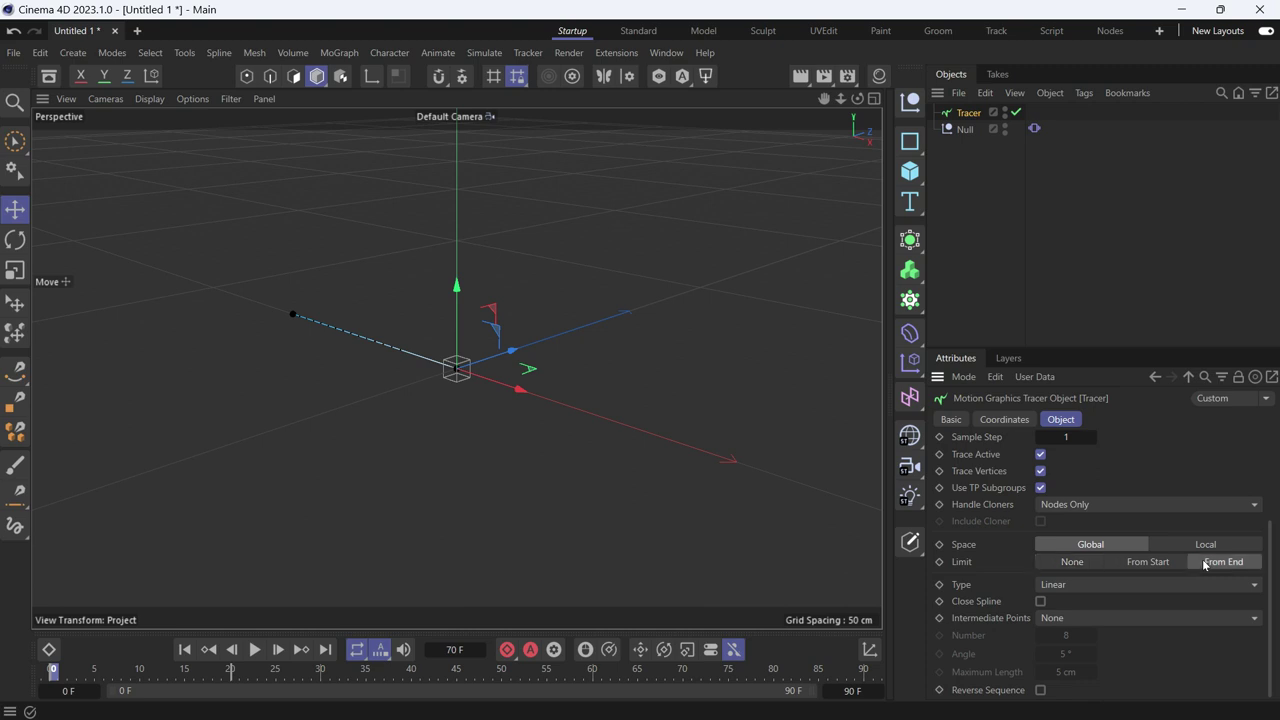
drag(1065, 582, 1100, 582)
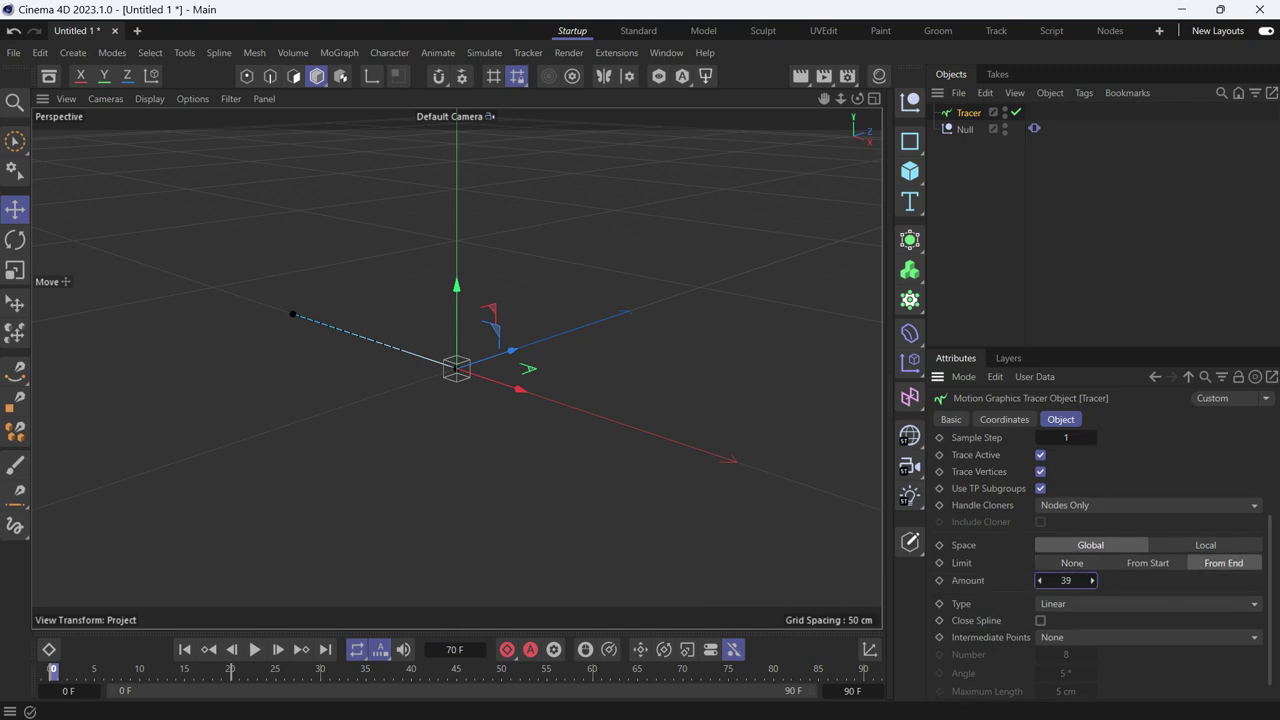
drag(1065, 582, 1072, 582)
click(257, 650)
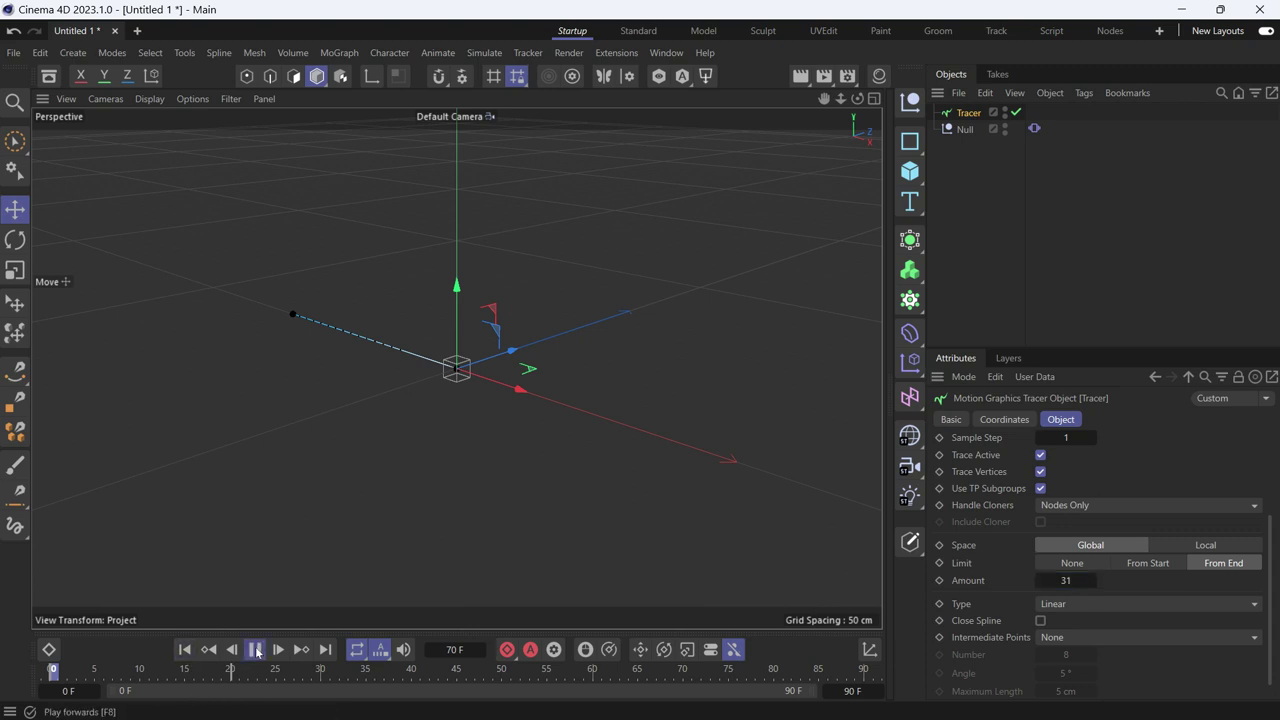